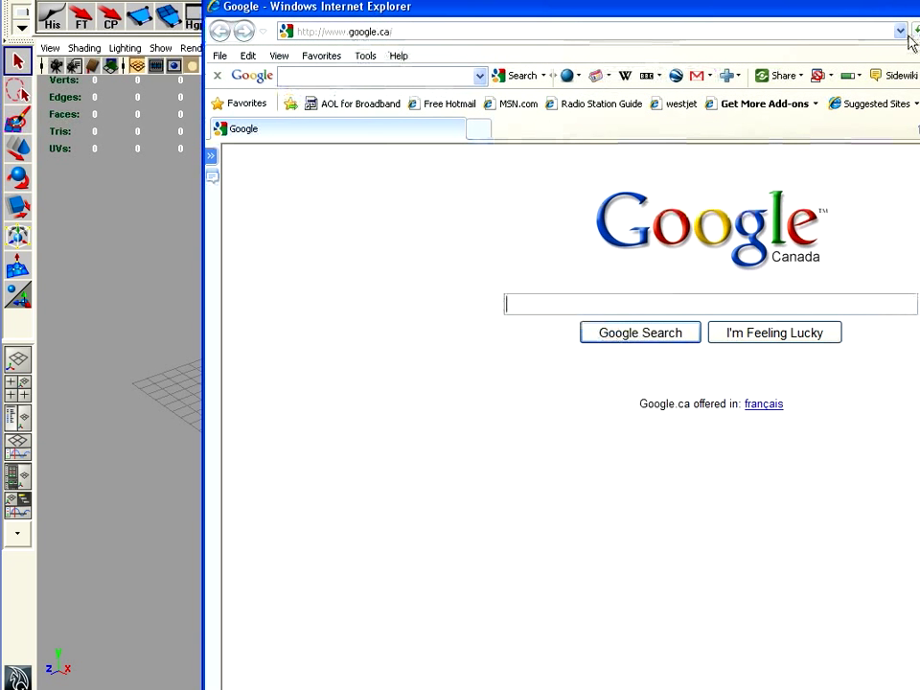
click(900, 32)
click(385, 69)
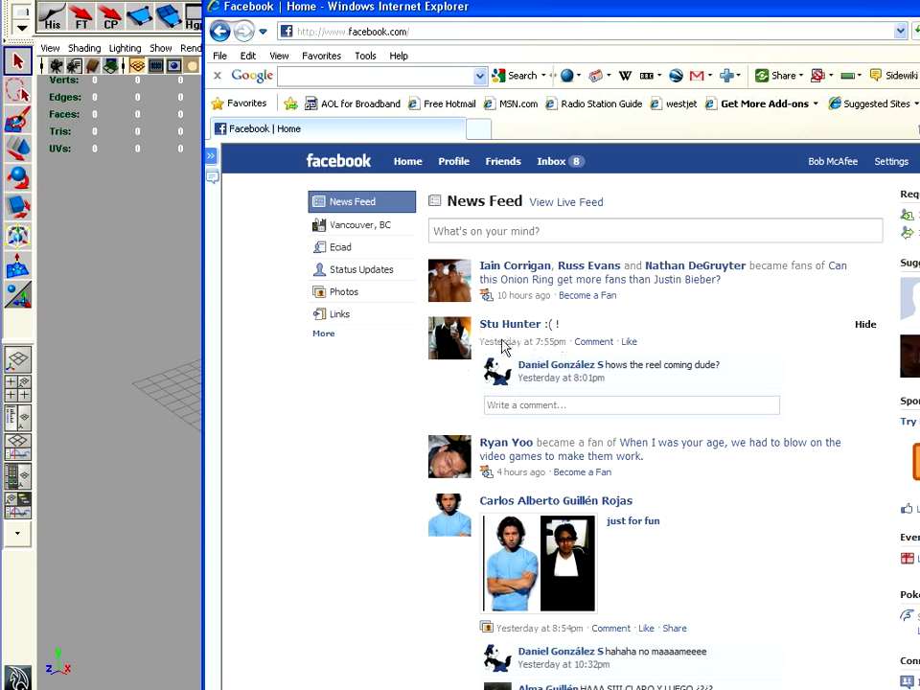
Open Facebook's Invite Friends page from the Friends menu and shift the browser window left
click(491, 169)
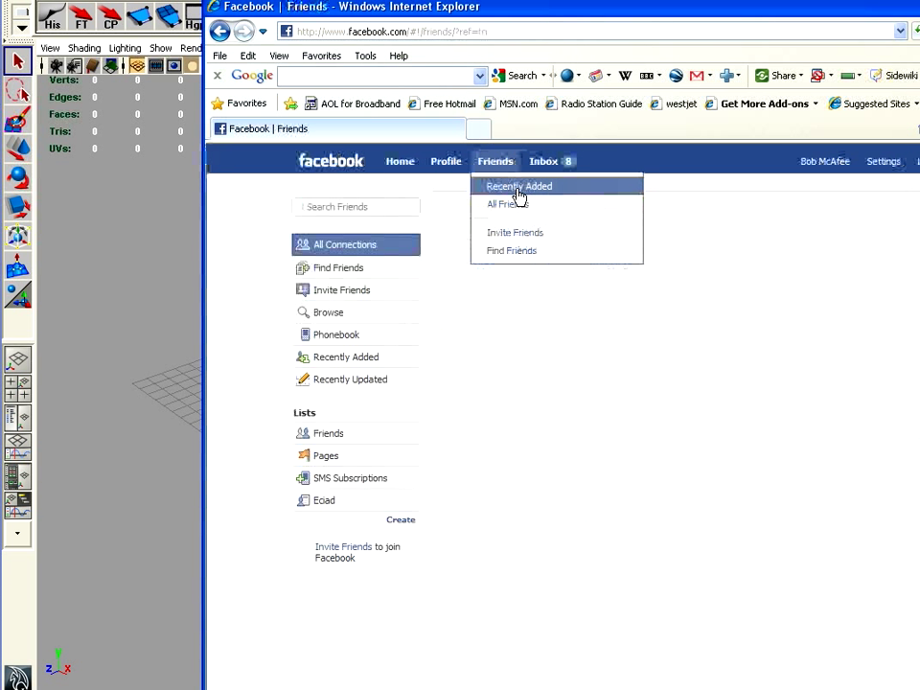
click(518, 235)
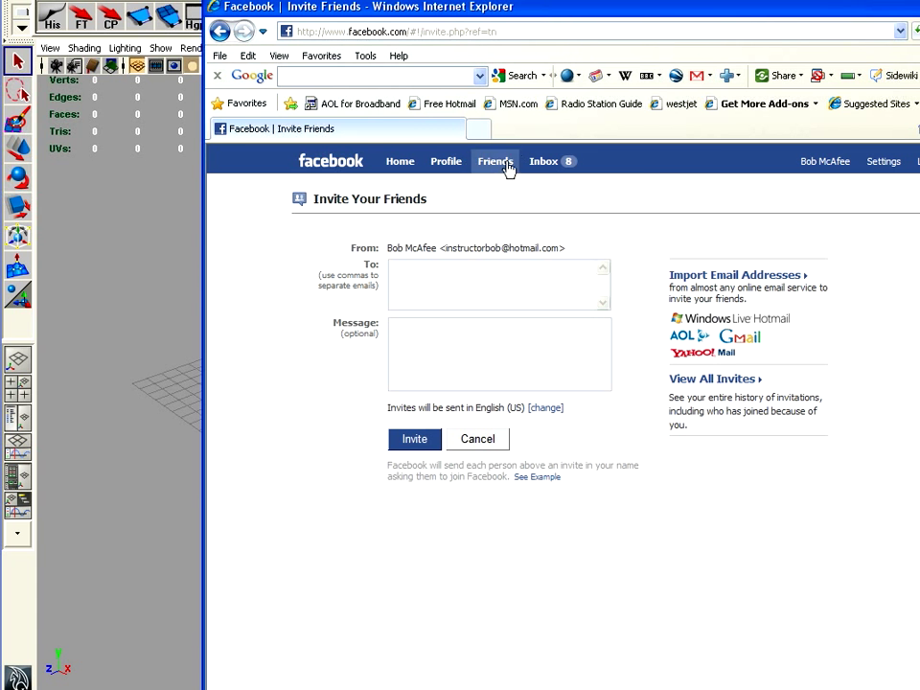
mouse_move(502, 167)
drag(744, 25, 555, 11)
click(791, 161)
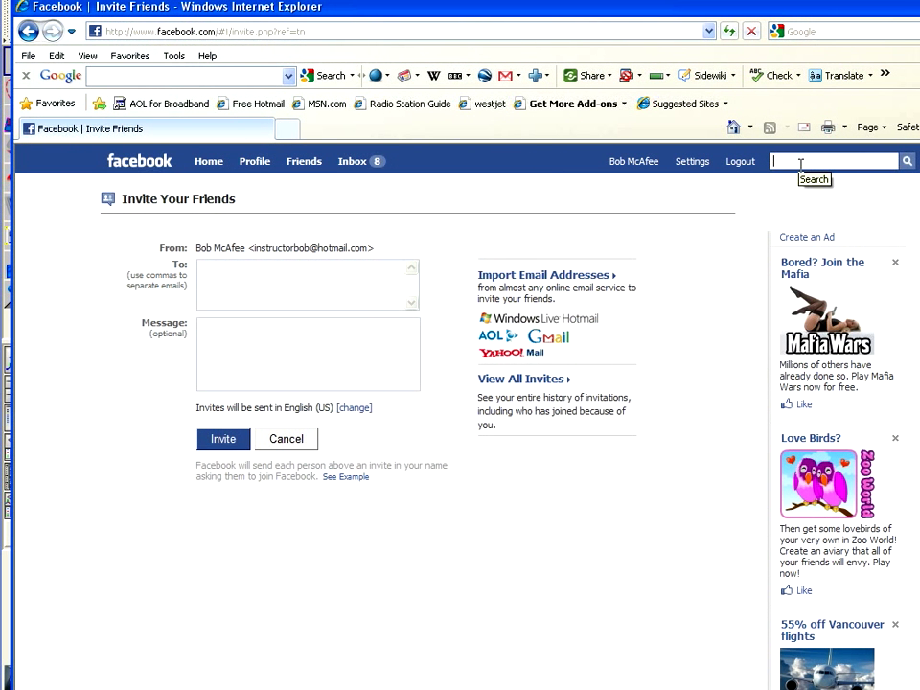
Search Facebook for the person's surname and open the first People result's profile
text(gropp)
key(Return)
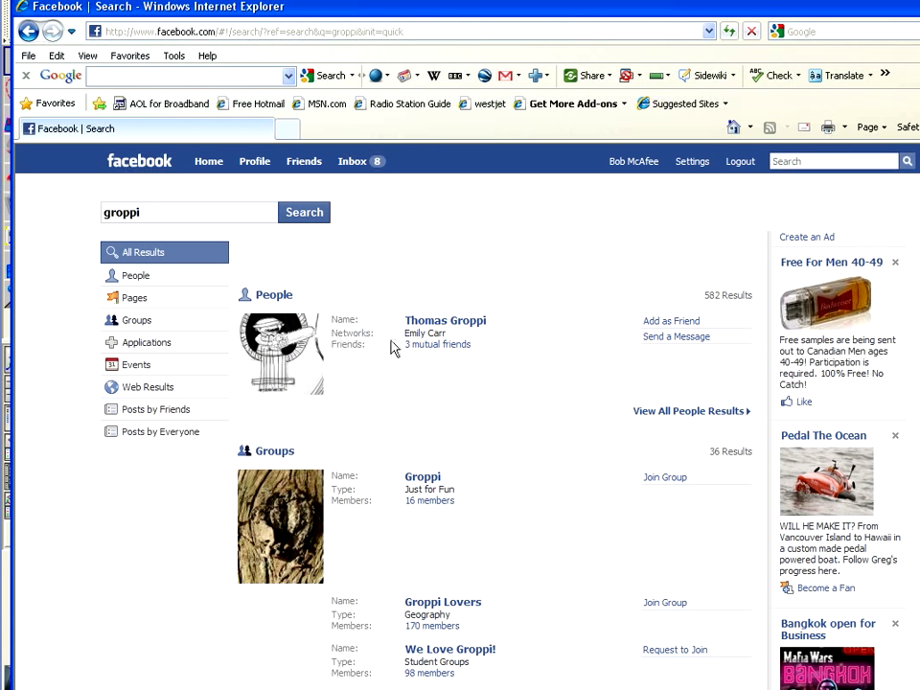
scroll(525, 527, down, 3)
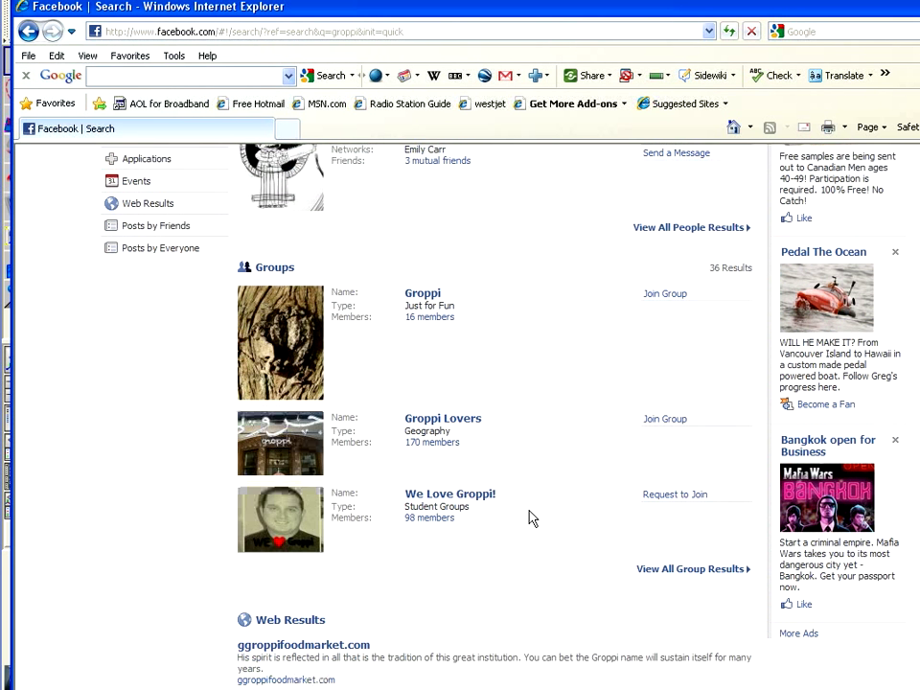
scroll(533, 518, up, 3)
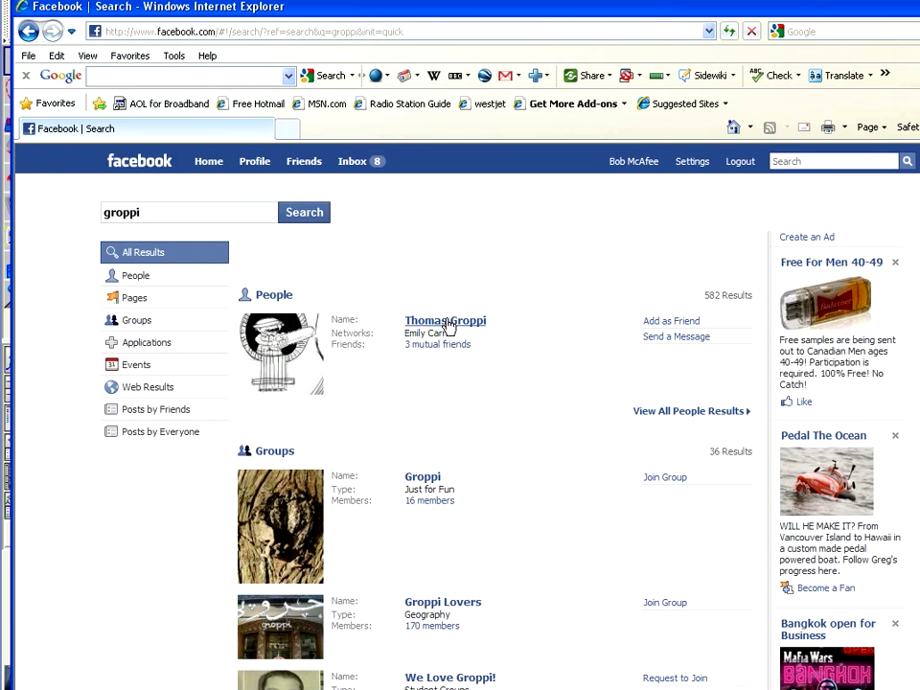
click(454, 326)
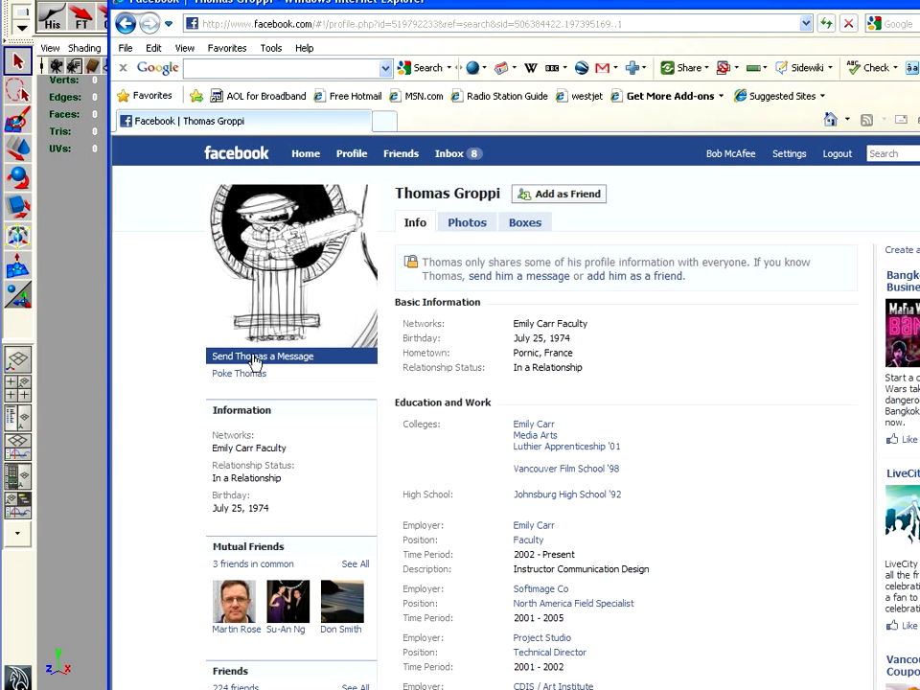
Send a message titled 'friend?' saying 'please be my friend. I will make you famous.'
click(255, 358)
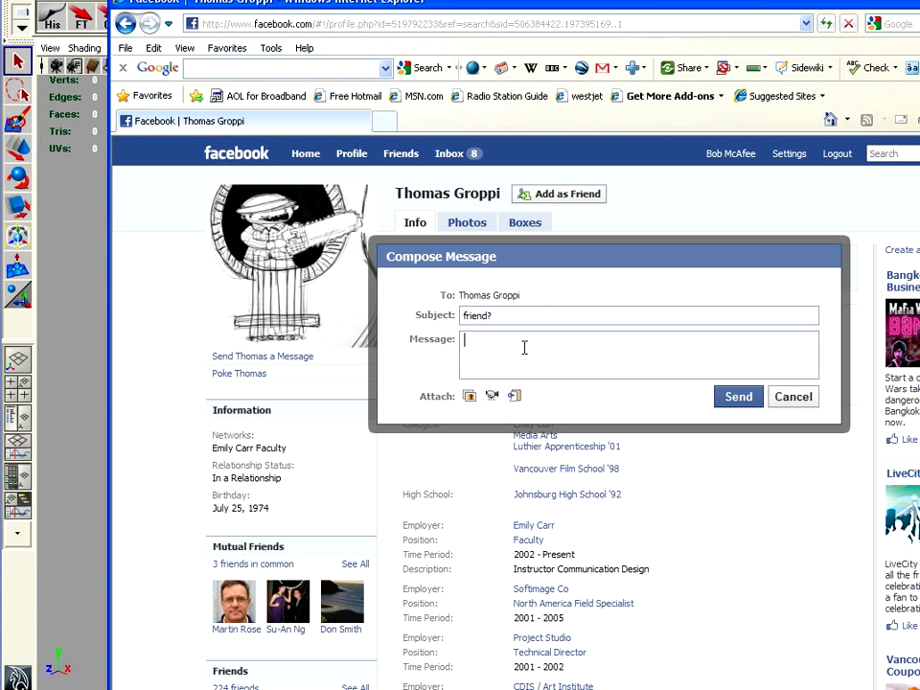
text(ease be my friend. I will make you famous.)
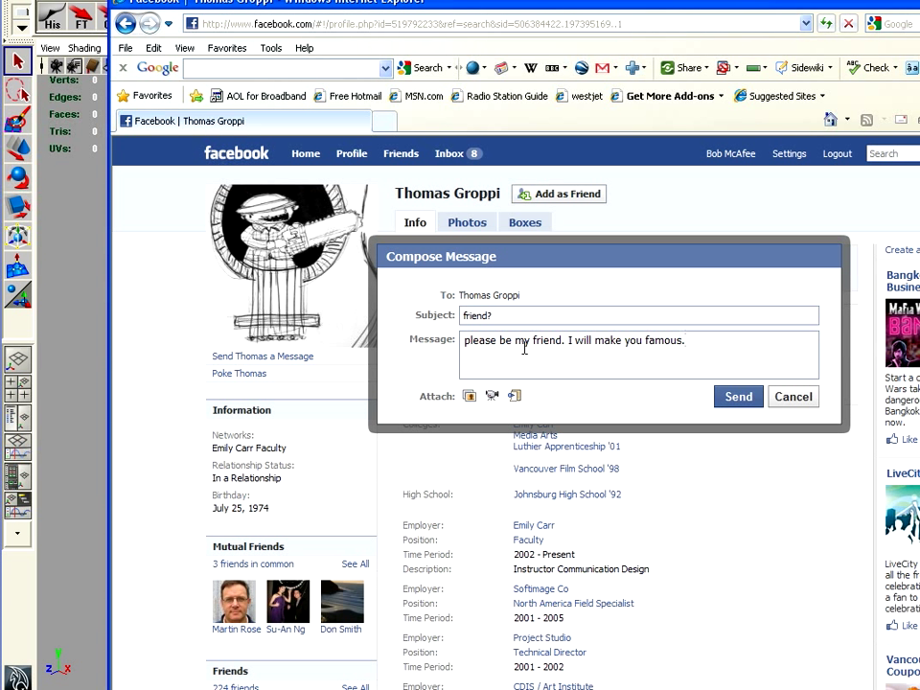
click(740, 401)
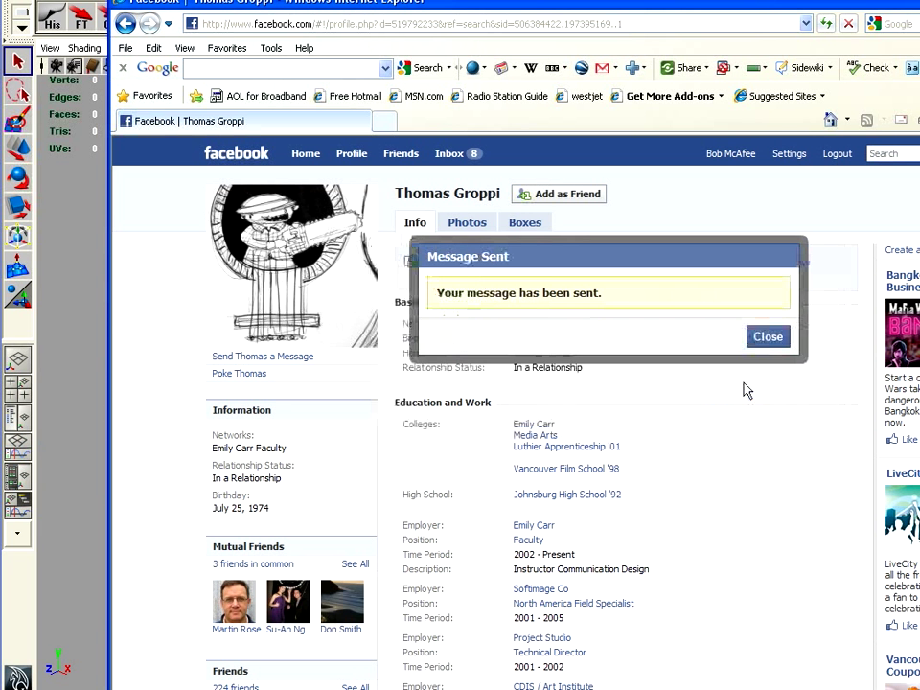
Hide the browser and switch through the Maya scene and project folder tree to Photoshop
mouse_move(789, 153)
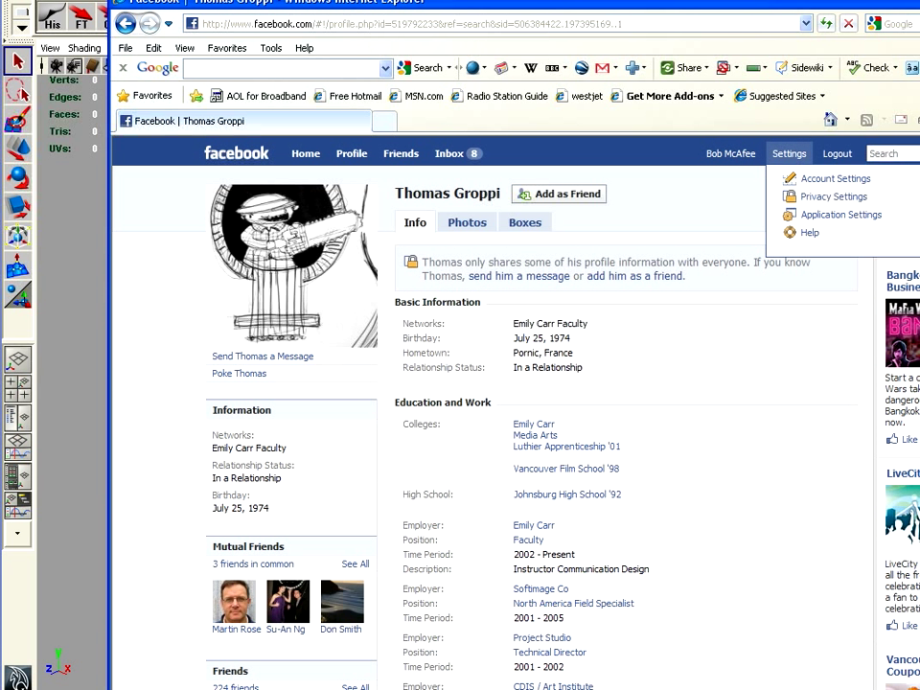
key(alt+Tab)
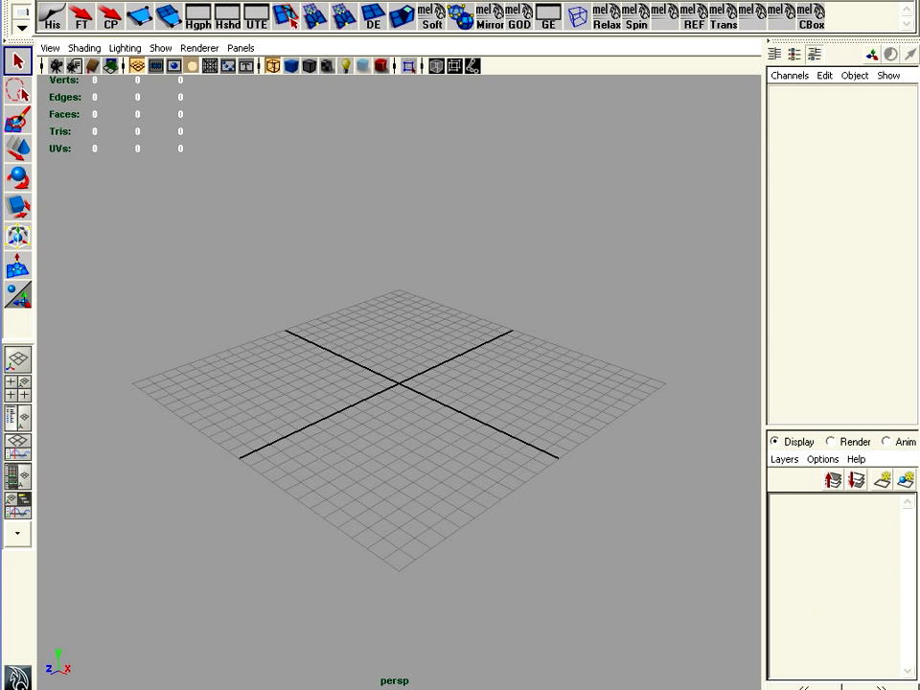
key(alt+Tab)
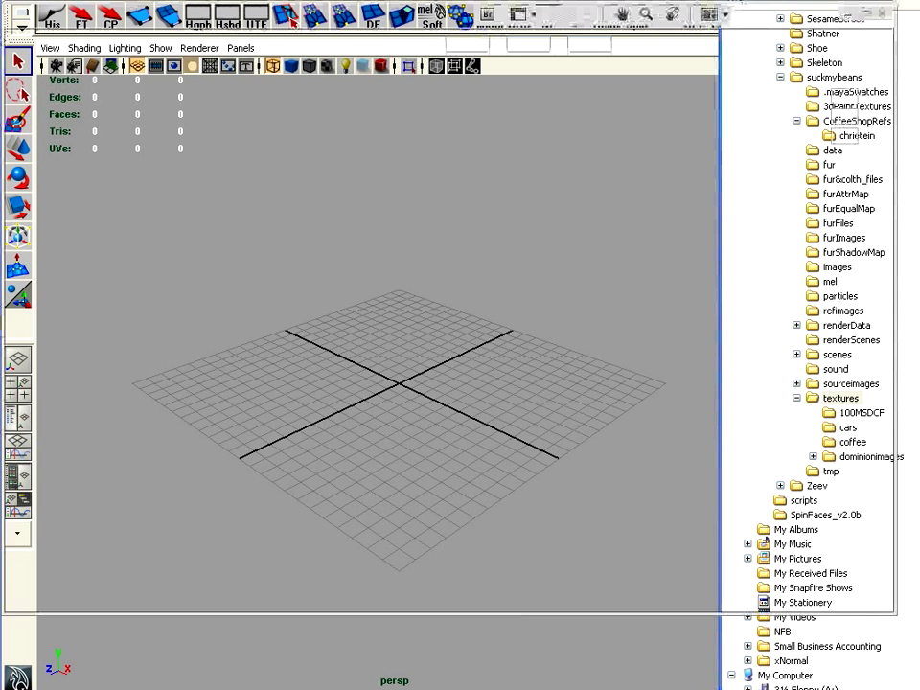
key(alt+Tab)
key(alt+Tab)
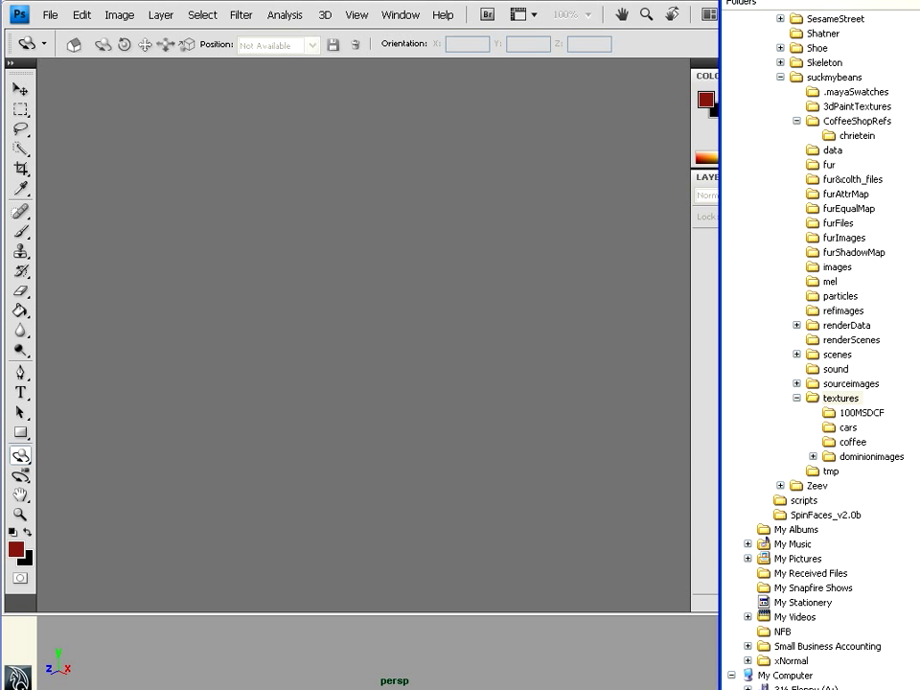
Drag the six EPSN JPGs into Photoshop, then close EPSN0006, EPSN0005 and EPSN0002
drag(918, 389, 440, 338)
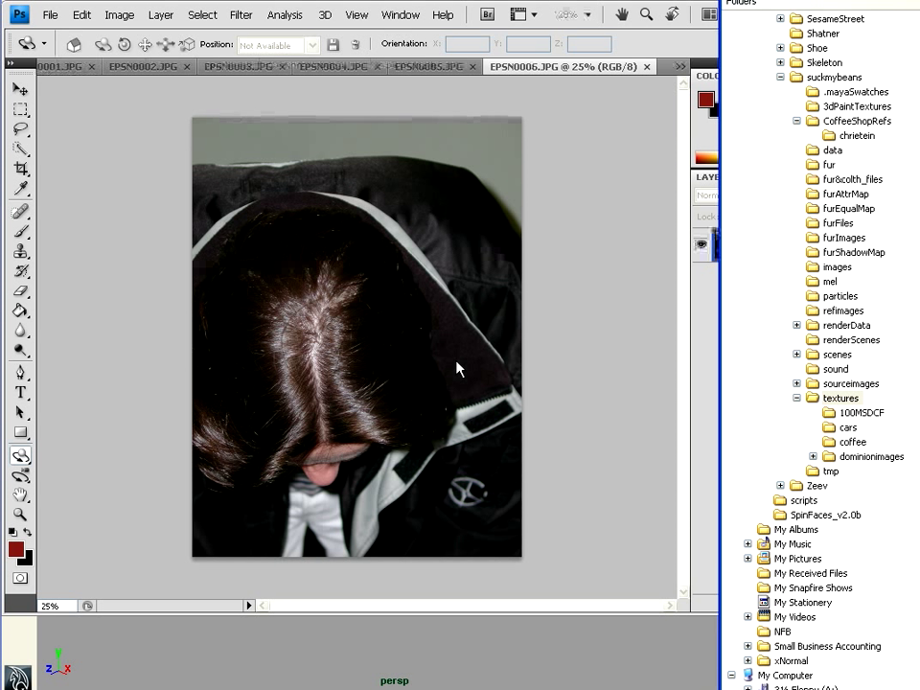
click(647, 66)
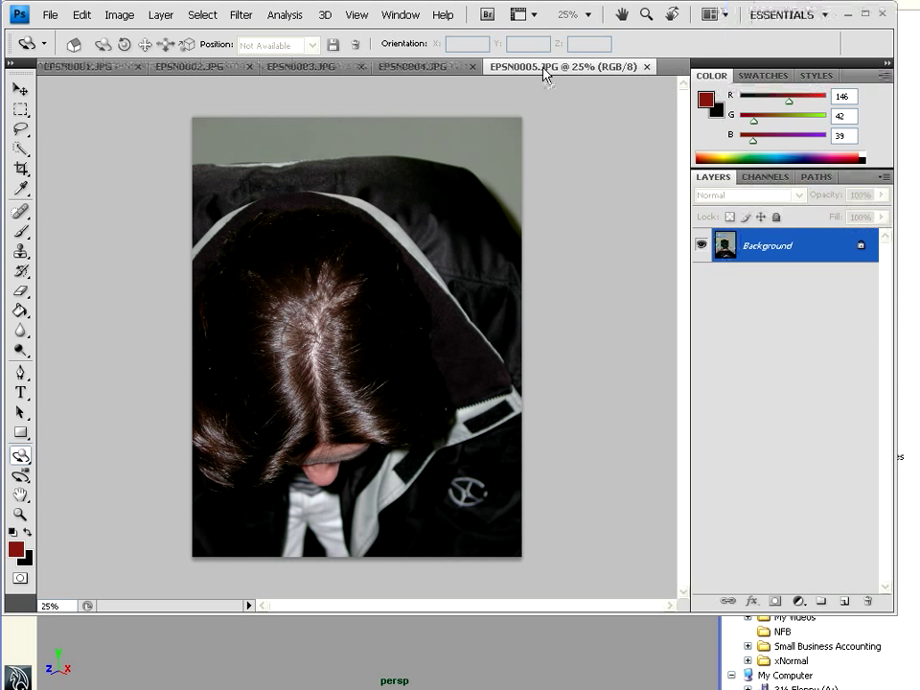
click(648, 68)
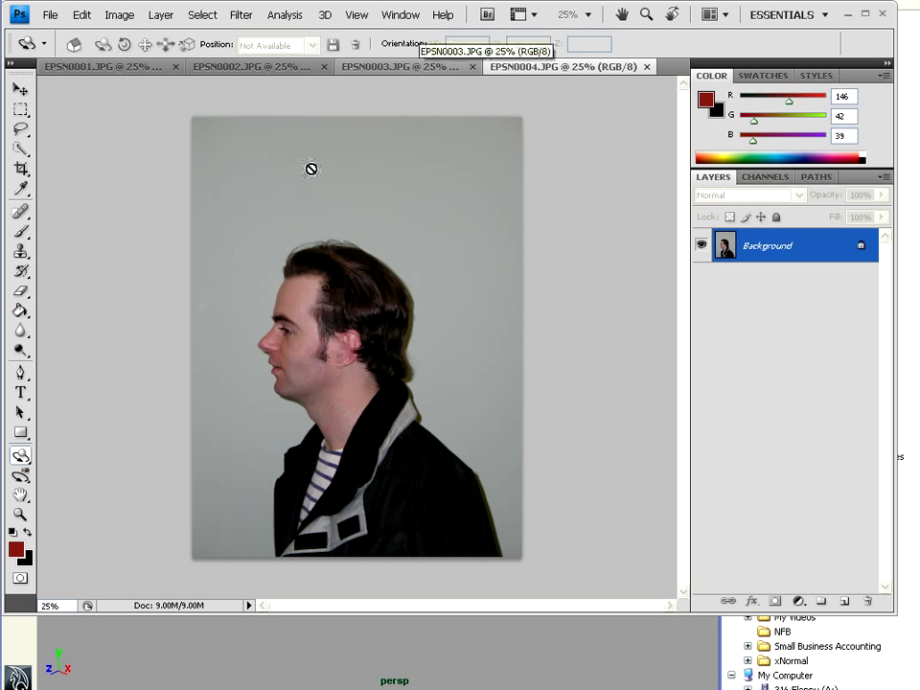
click(277, 68)
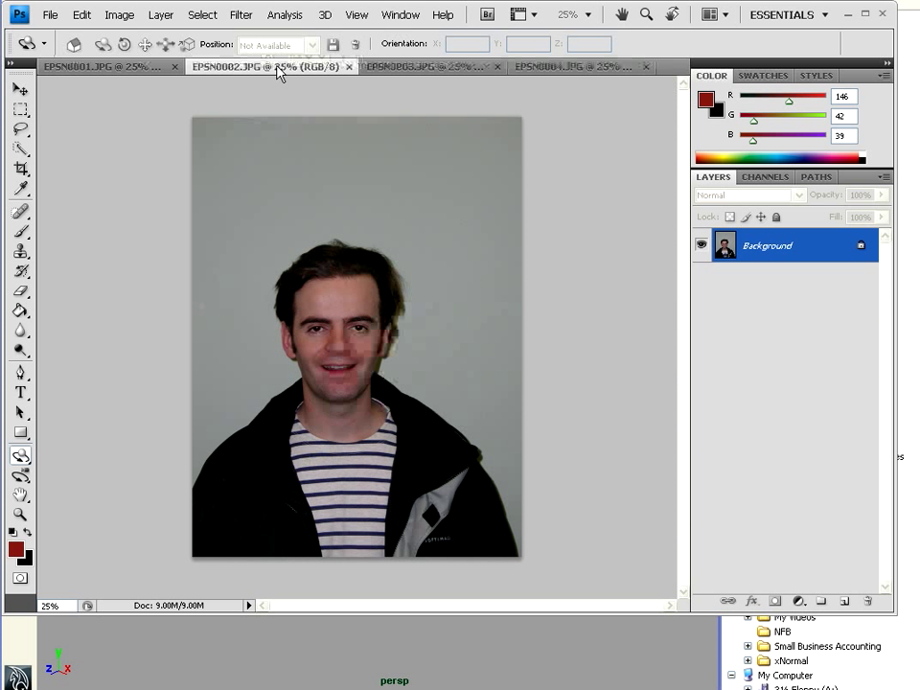
click(349, 67)
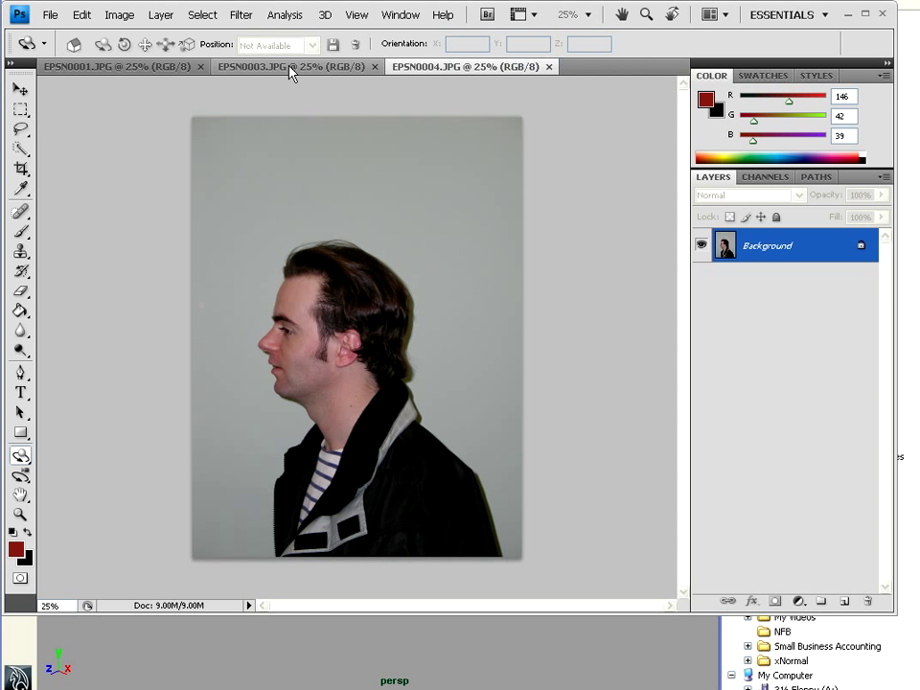
click(292, 69)
click(140, 69)
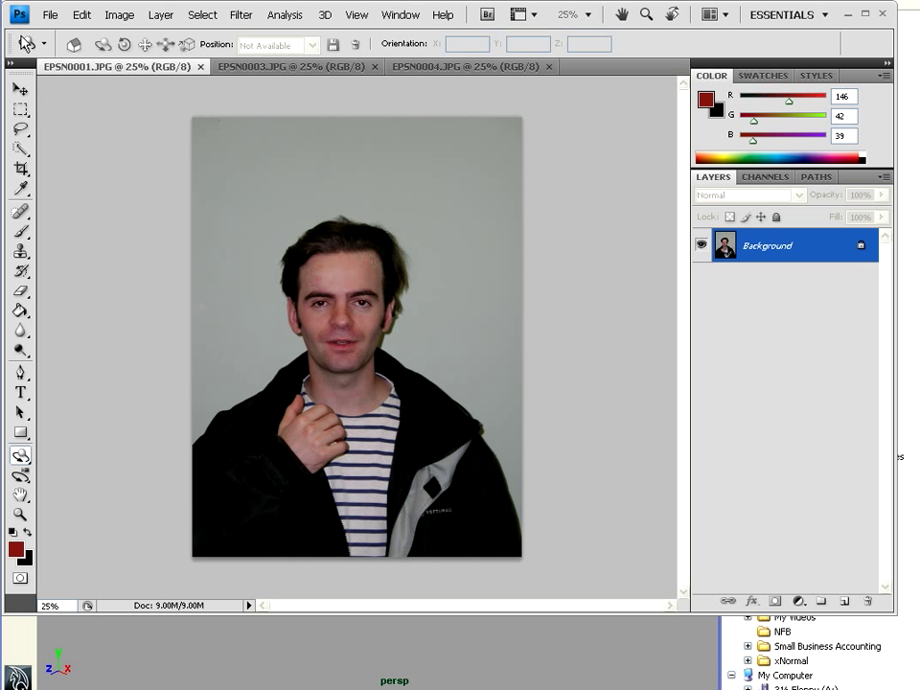
click(49, 15)
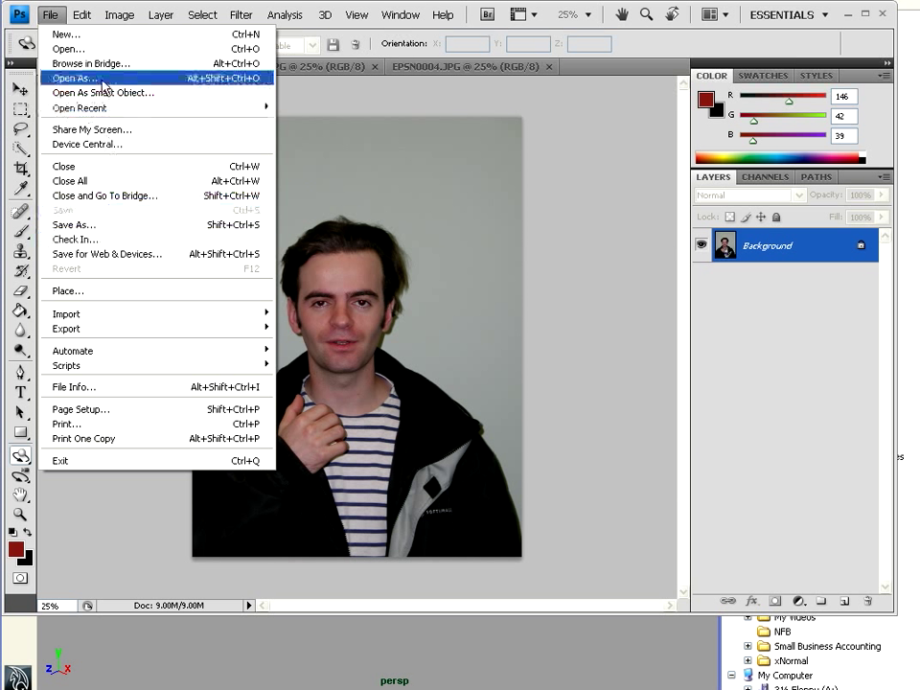
Create a new blank white document, Untitled-1, 2048 × 2048 pixels
click(96, 35)
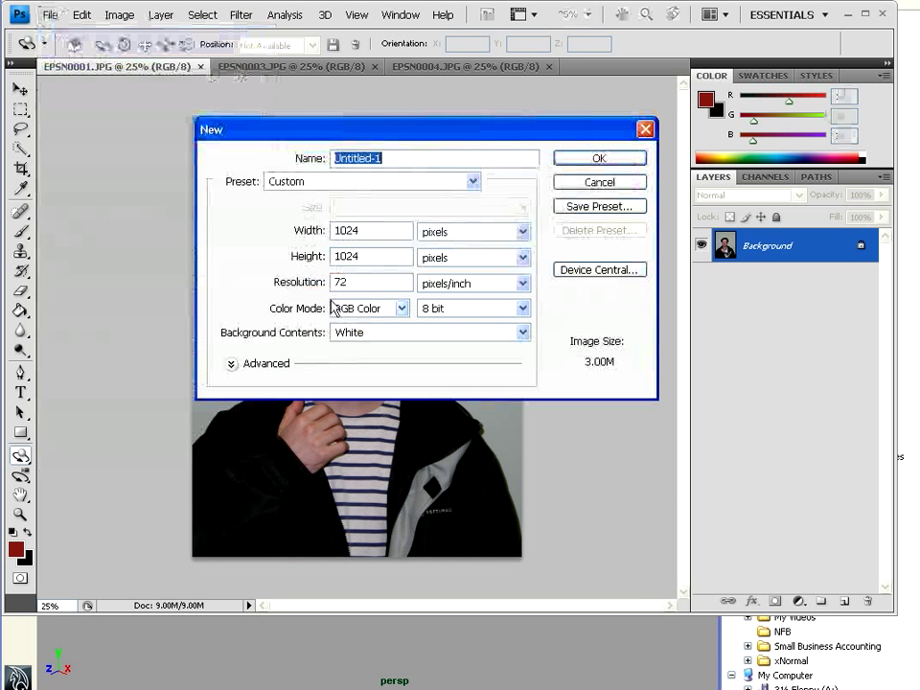
double_click(369, 231)
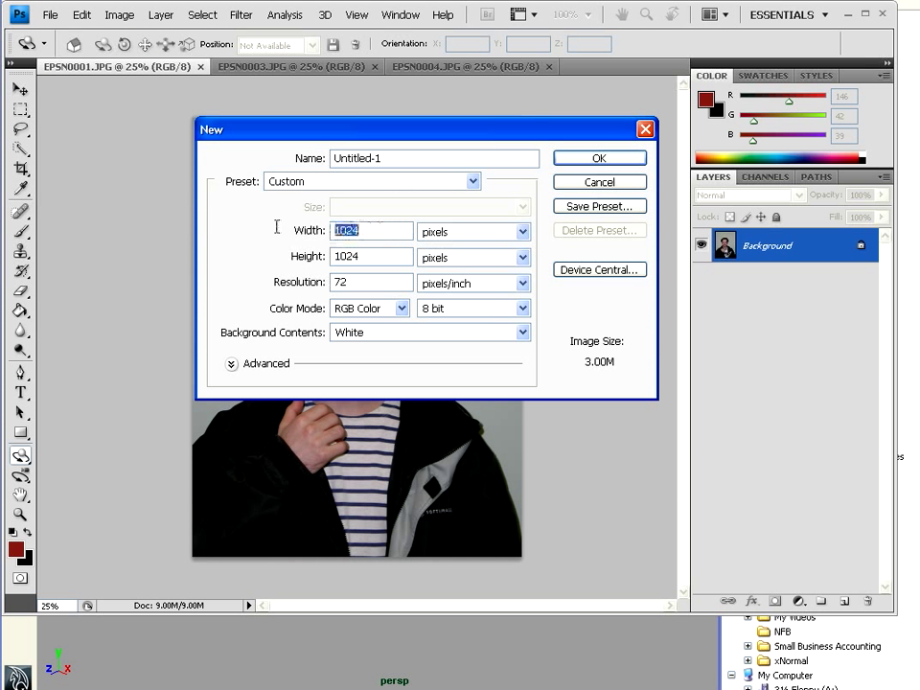
text(2048)
key(Tab)
text(2048)
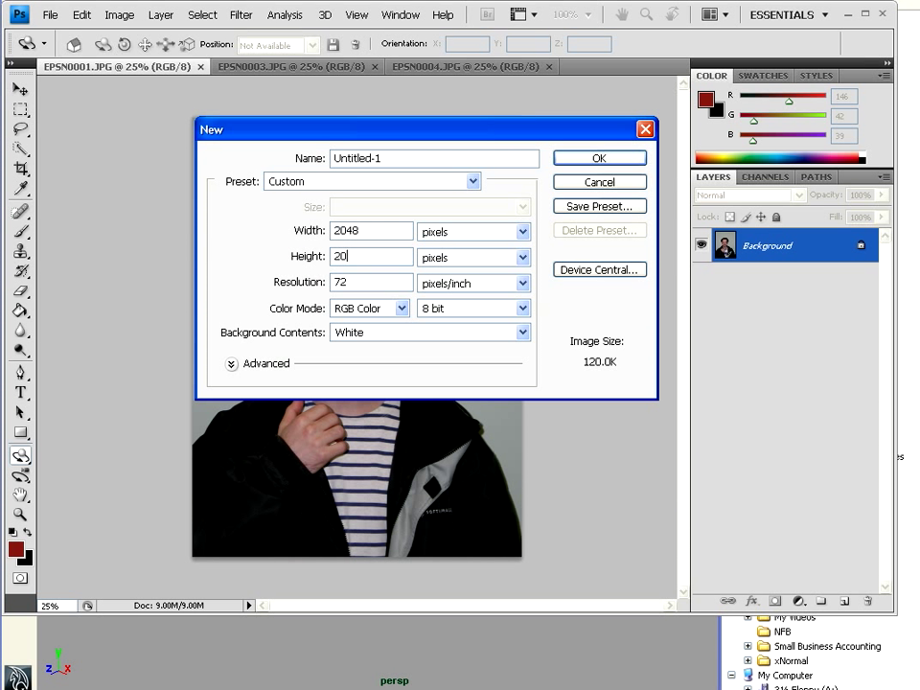
key(Return)
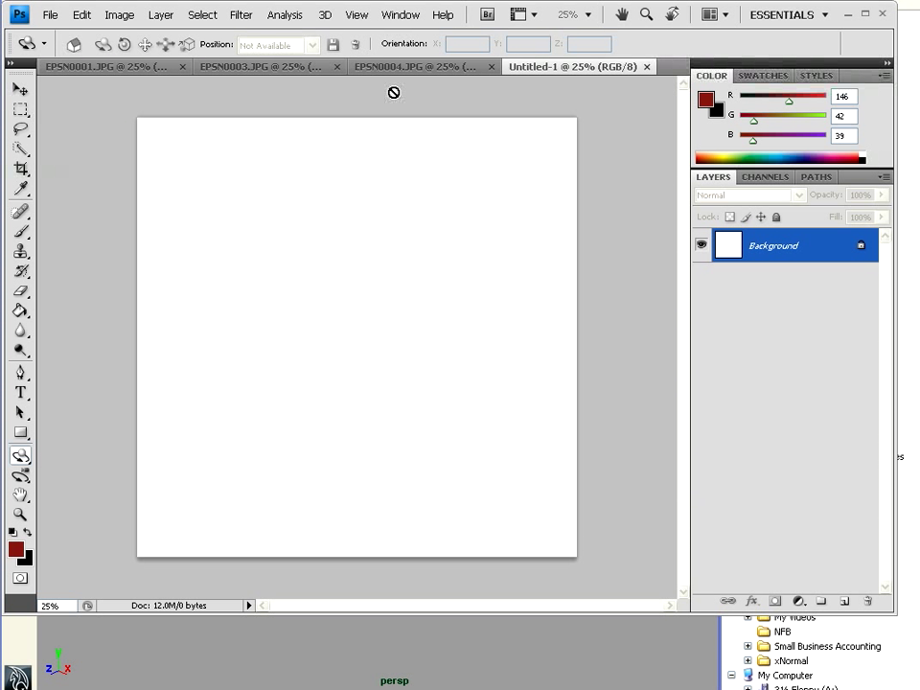
Copy the EPSN0001 photo into Untitled-1 as Layer 1 and close the source
drag(589, 71, 259, 134)
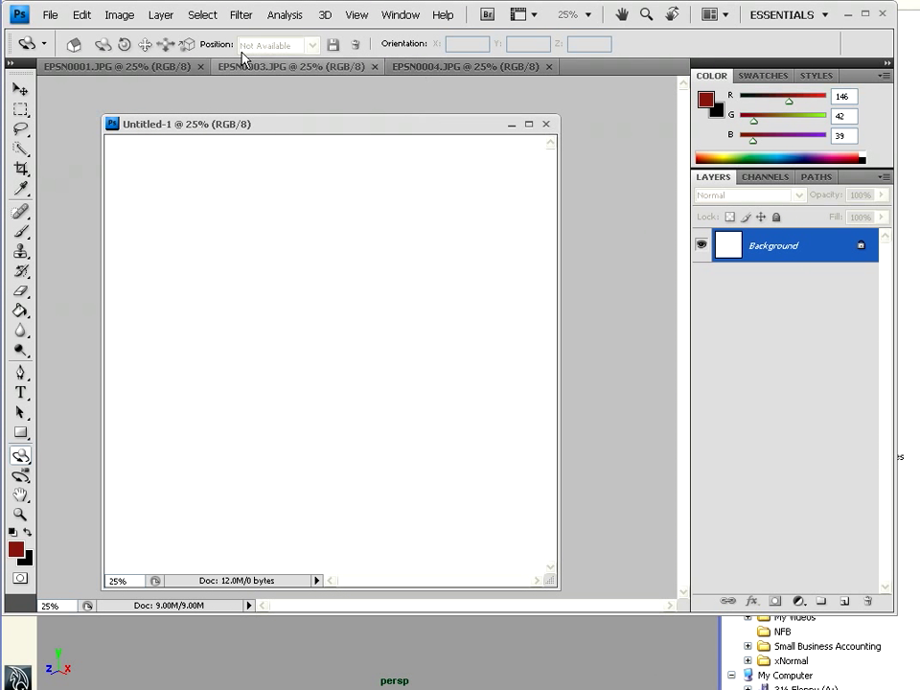
drag(138, 67, 362, 93)
drag(770, 256, 211, 335)
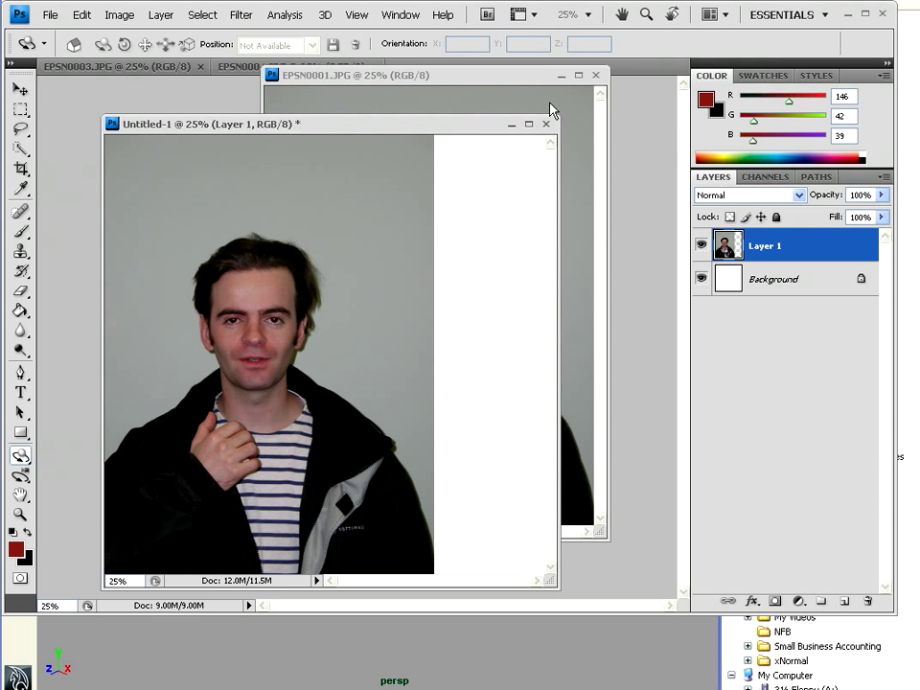
click(595, 76)
click(131, 67)
Copy the EPSN0003 photo into Untitled-1 as Layer 2 and close EPSN0003
drag(746, 258, 403, 278)
click(145, 69)
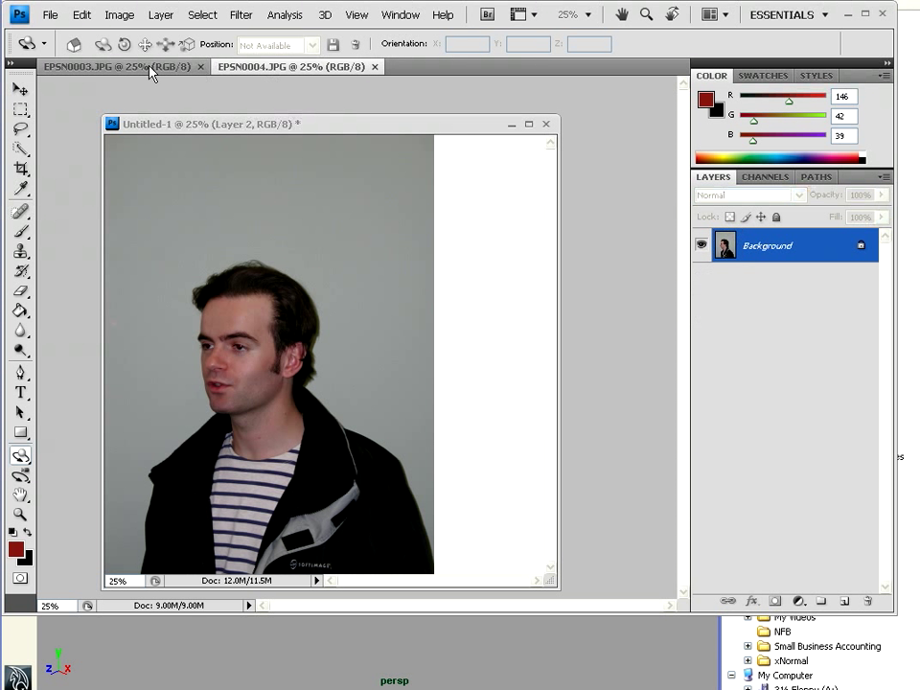
click(287, 66)
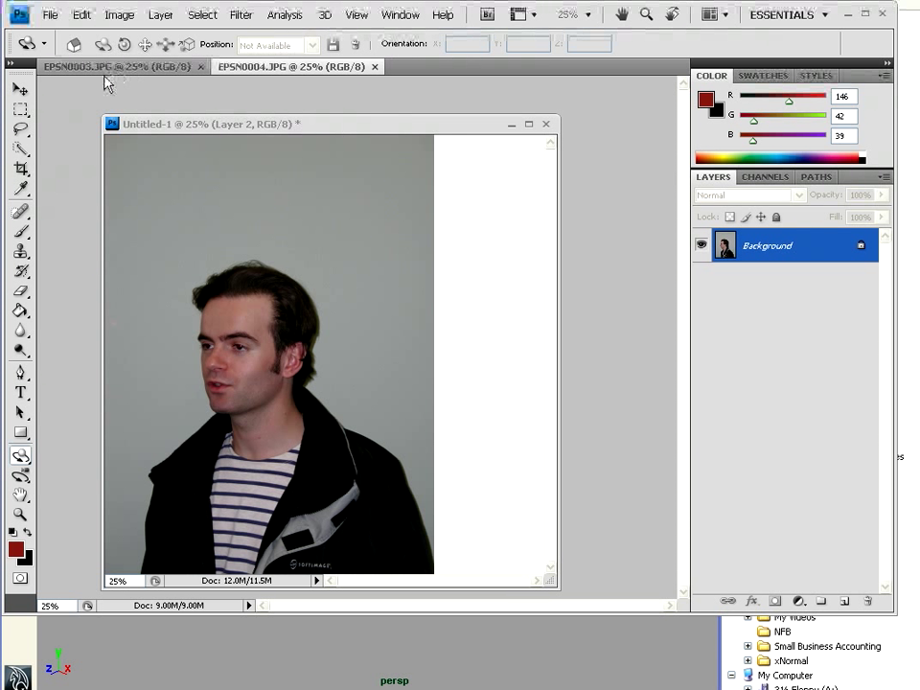
drag(330, 131, 351, 233)
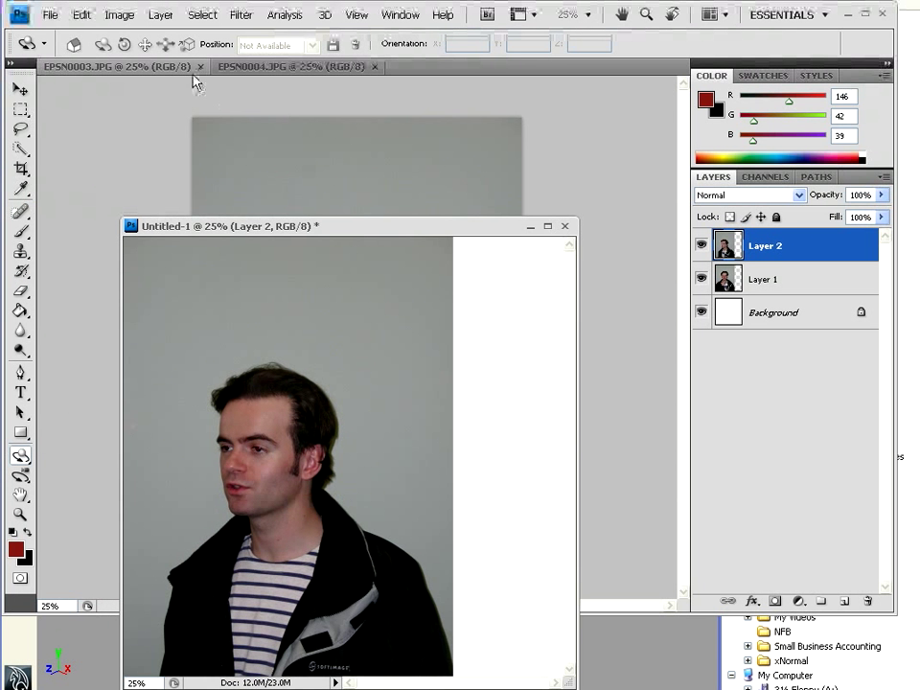
drag(240, 67, 261, 83)
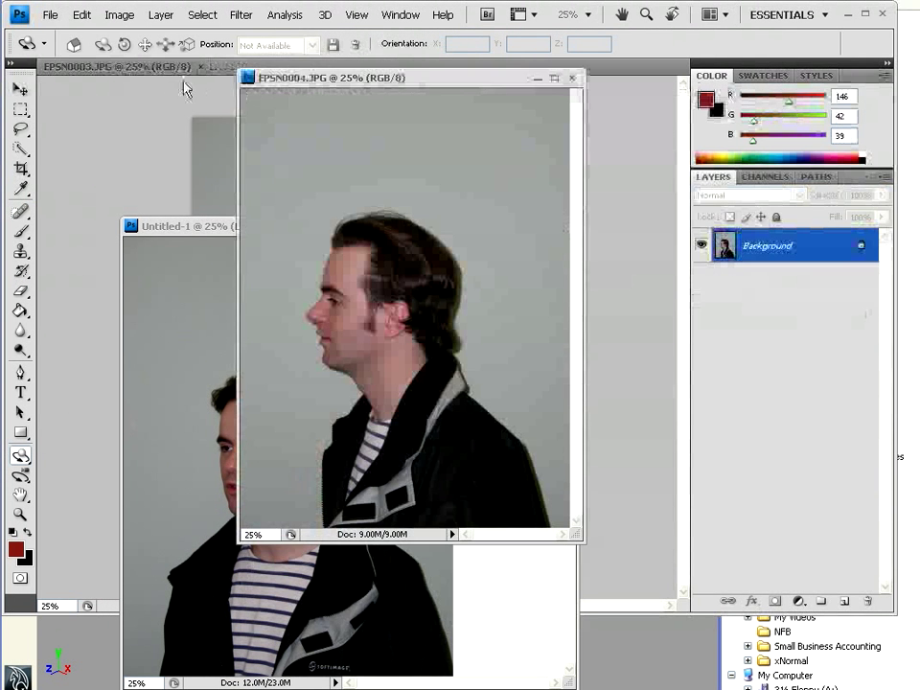
drag(148, 68, 163, 117)
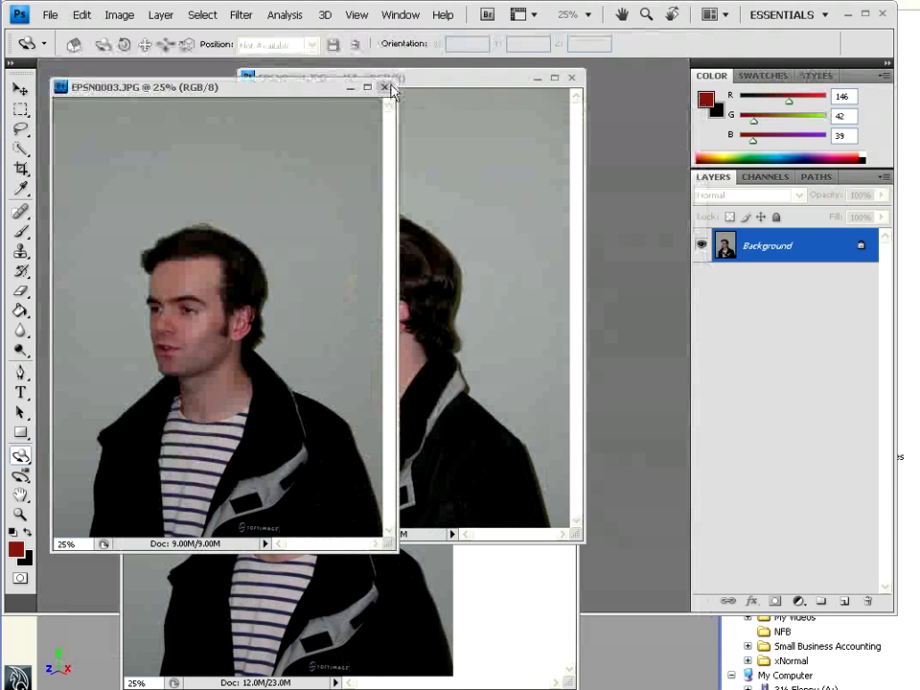
click(385, 88)
Copy the EPSN0004 side-profile photo into Untitled-1 as Layer 3 and close it
drag(219, 230, 186, 143)
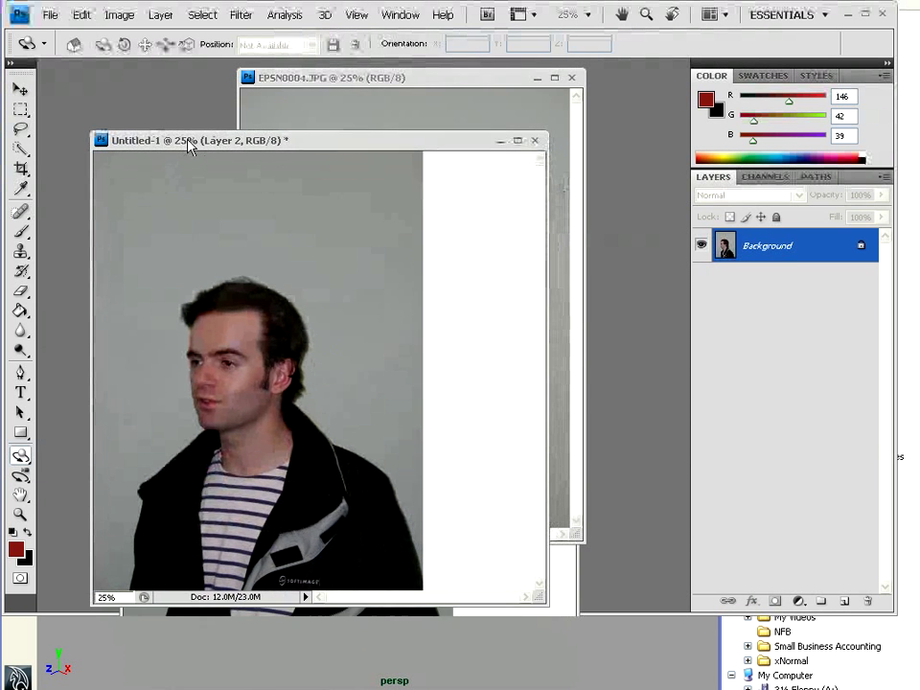
click(538, 102)
drag(781, 252, 284, 355)
click(572, 77)
Move and enlarge the Untitled-1 document window
drag(397, 148, 470, 98)
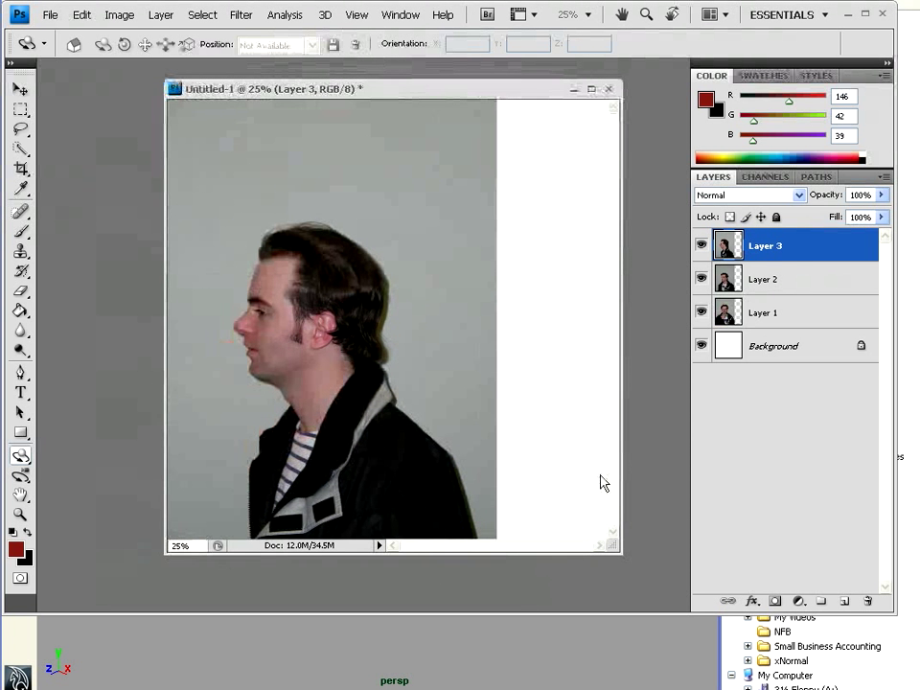
drag(620, 552, 692, 666)
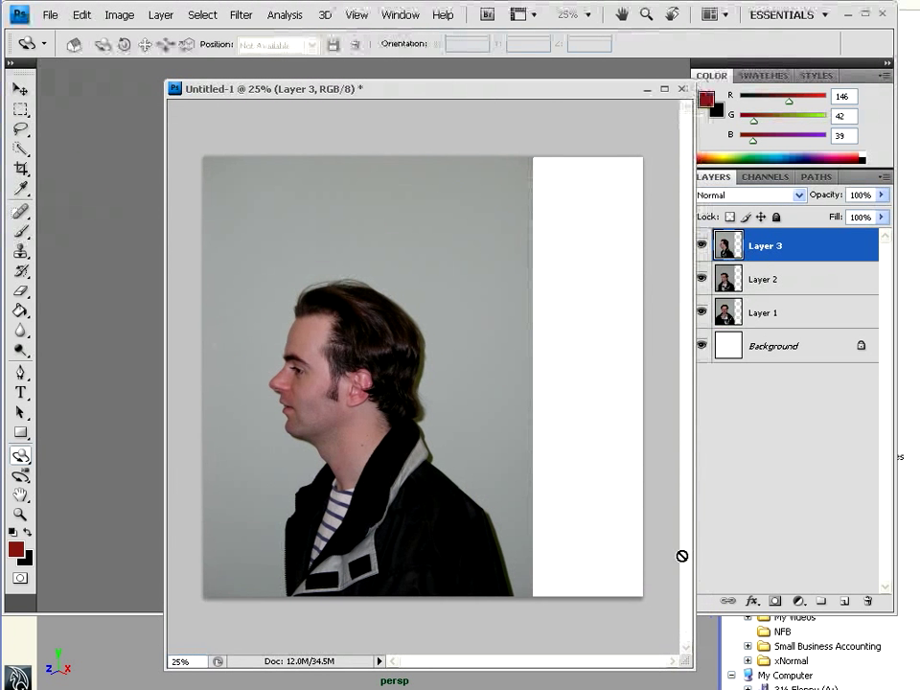
drag(556, 93, 488, 83)
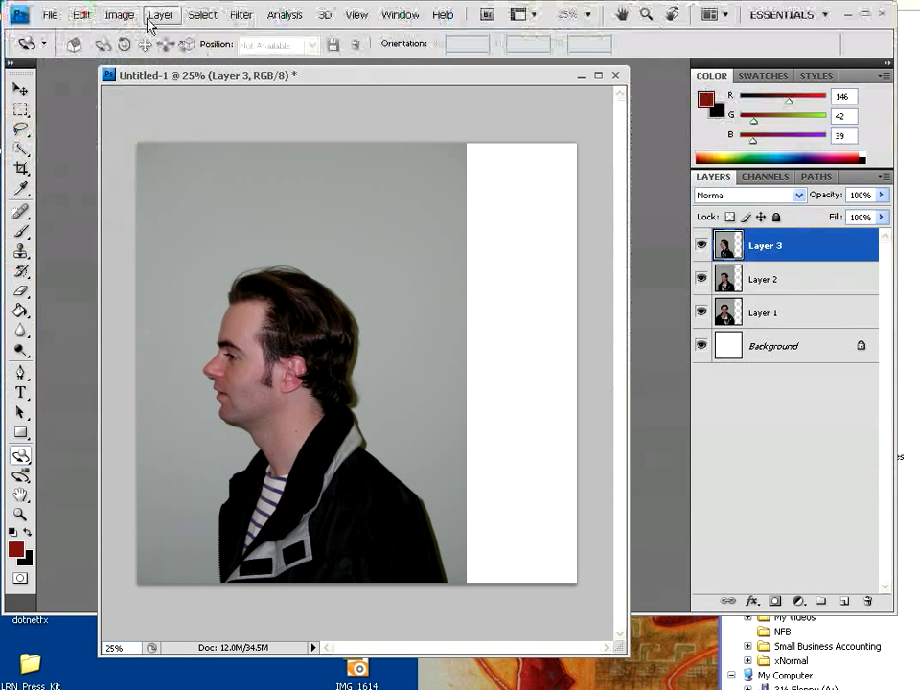
Cut the canvas width to 1024 pixels in Canvas Size, accepting the clipping
click(119, 15)
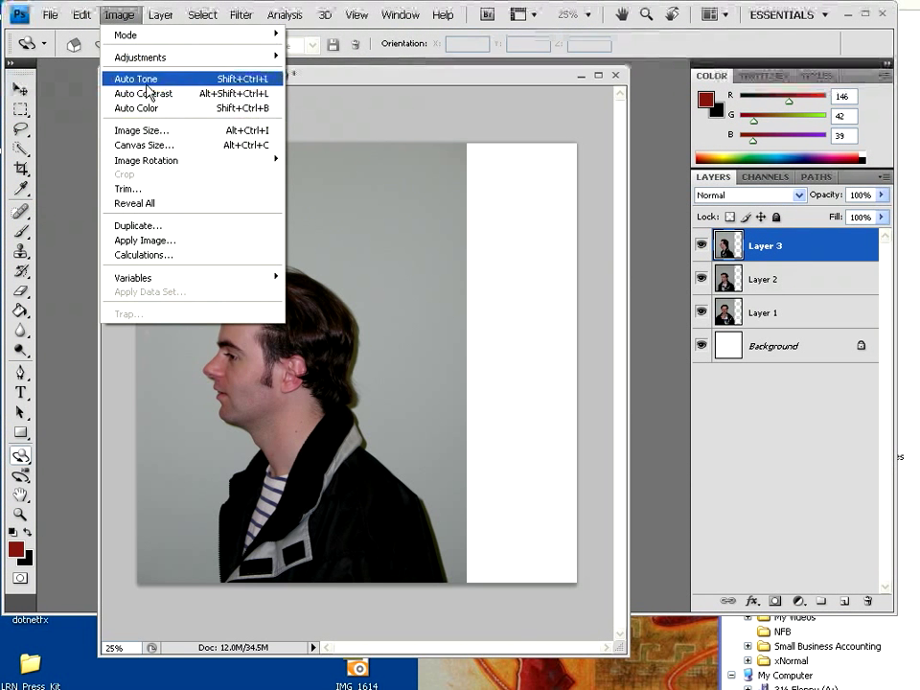
click(144, 145)
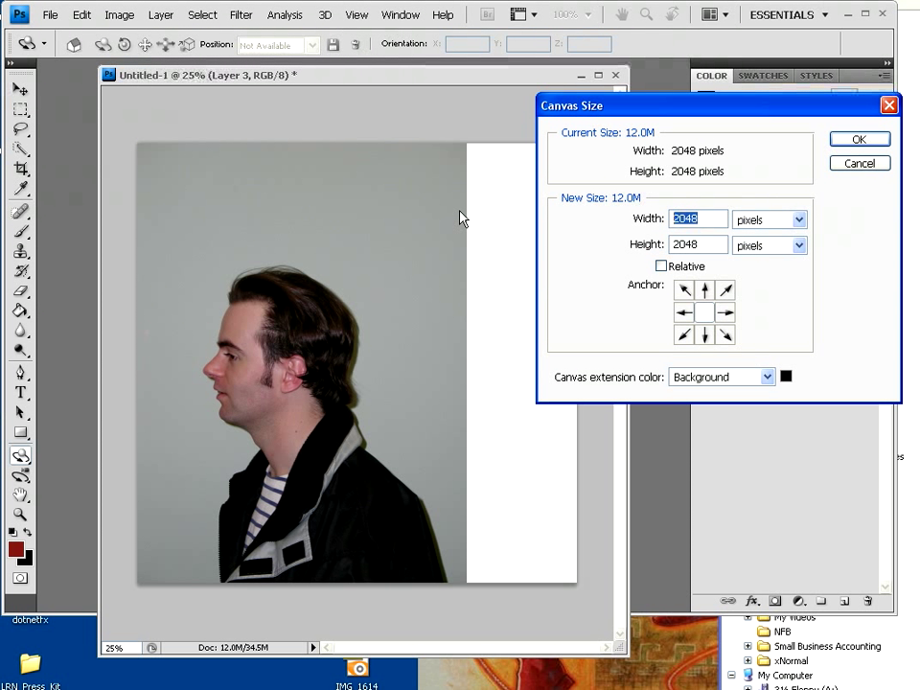
text(10)
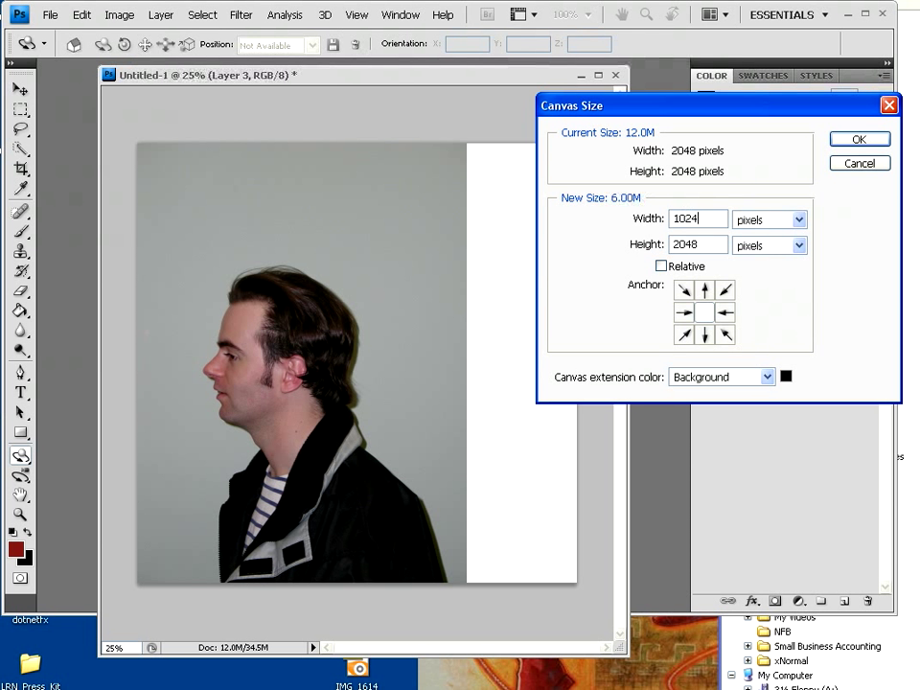
key(Return)
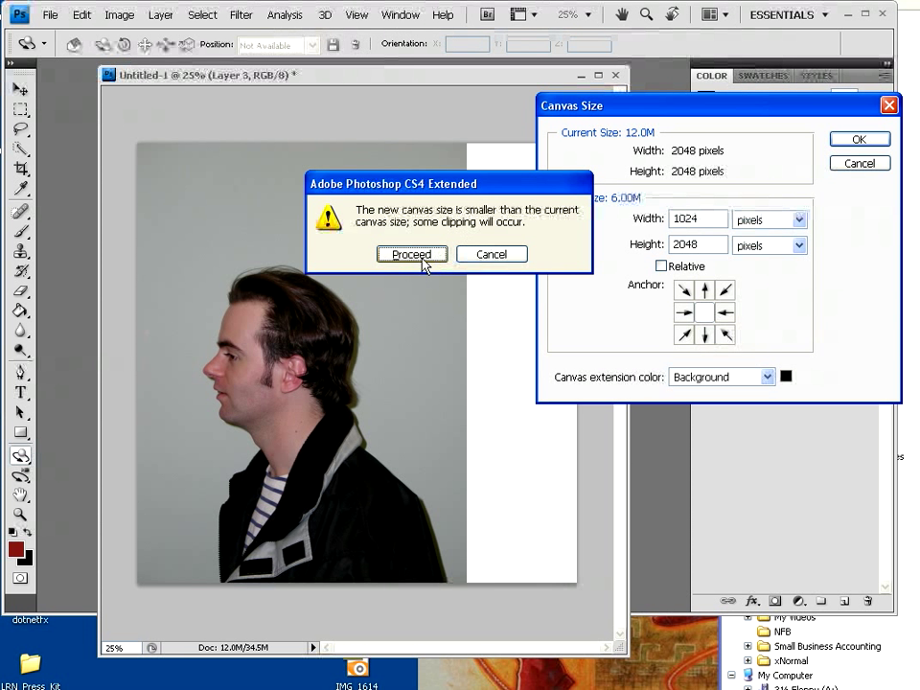
click(421, 256)
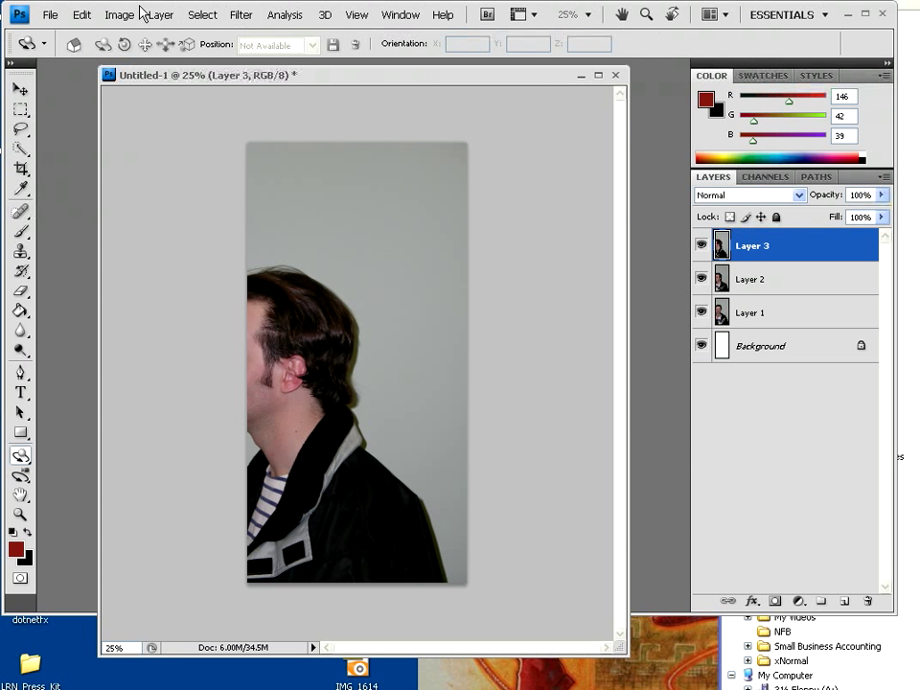
Cut the canvas height to 1024 pixels and nudge the profile face into the square
click(119, 15)
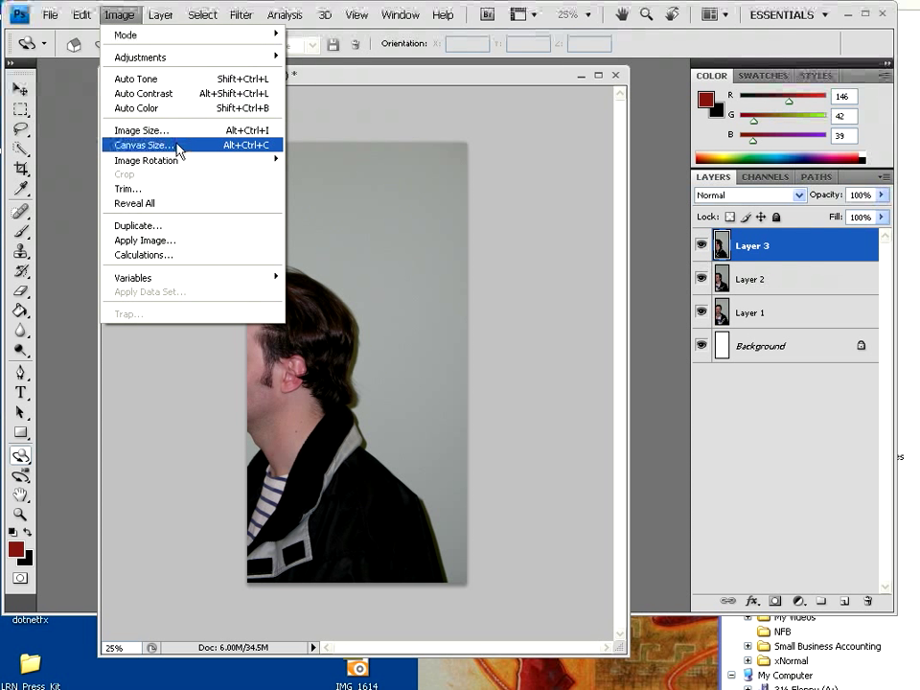
click(179, 145)
click(718, 245)
text(1024)
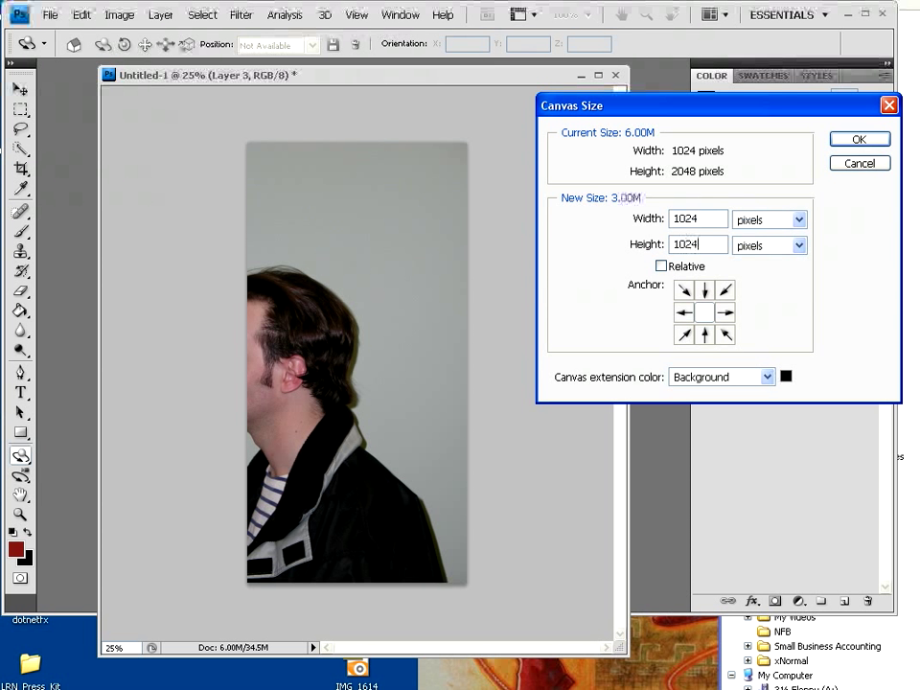
key(Return)
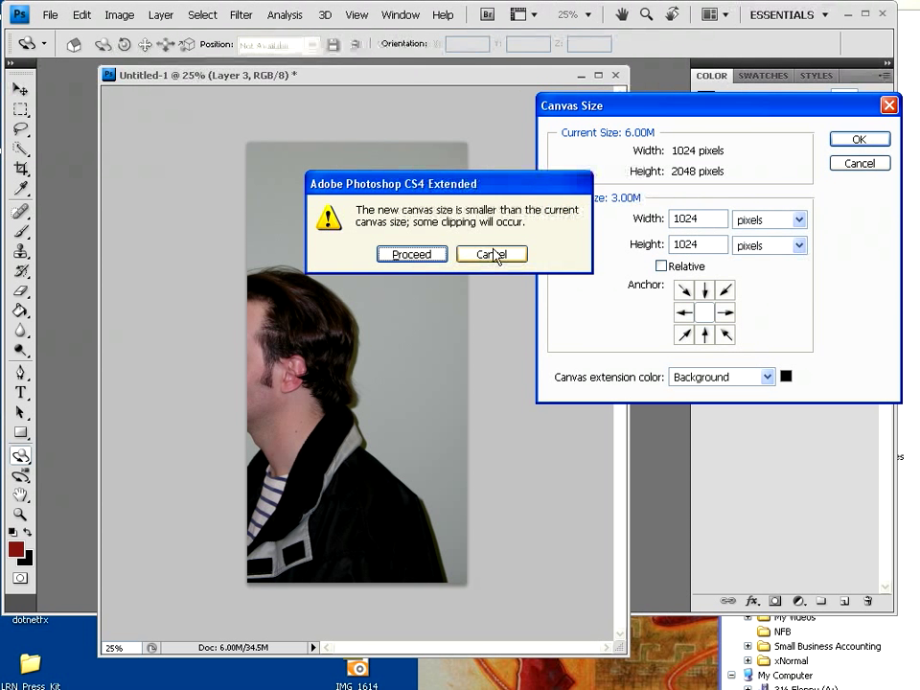
click(438, 257)
drag(396, 399, 419, 393)
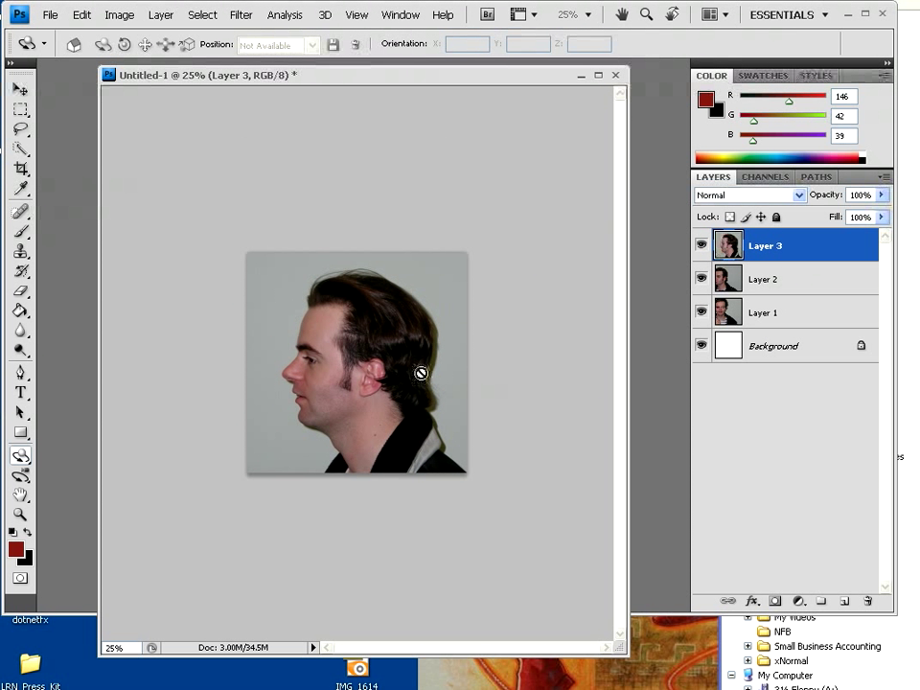
At 50% zoom, hide Layer 3, make Layer 1 active, and show the grid
key(ctrl+plus)
key(ctrl+plus)
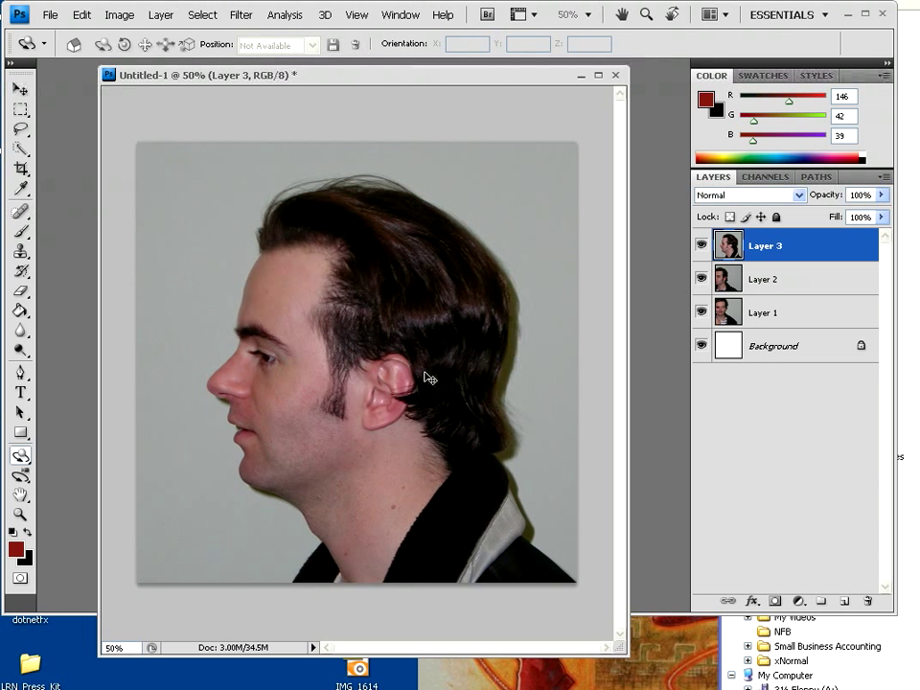
drag(417, 80, 409, 71)
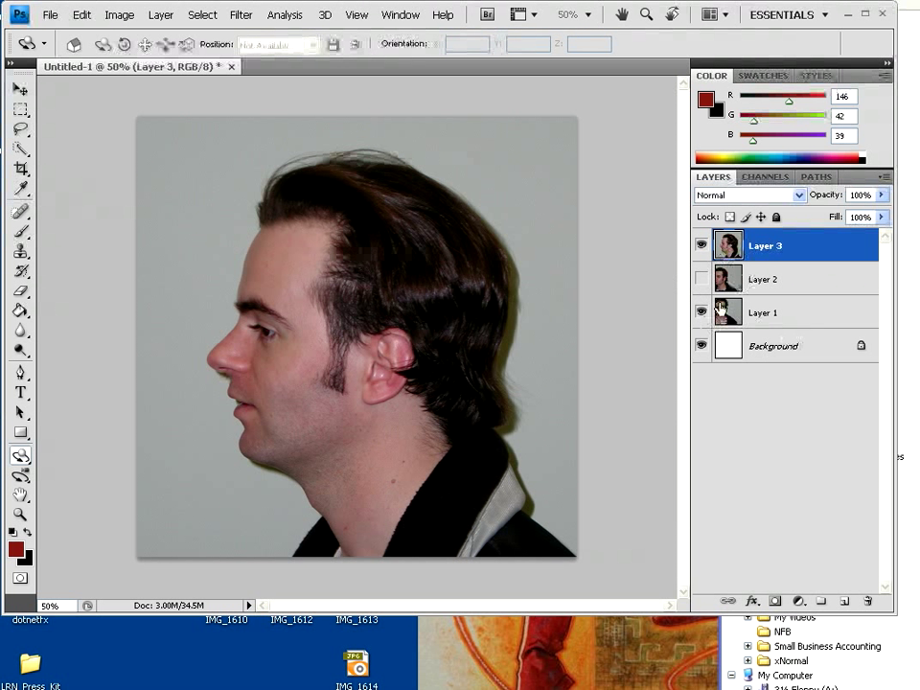
click(702, 245)
click(764, 314)
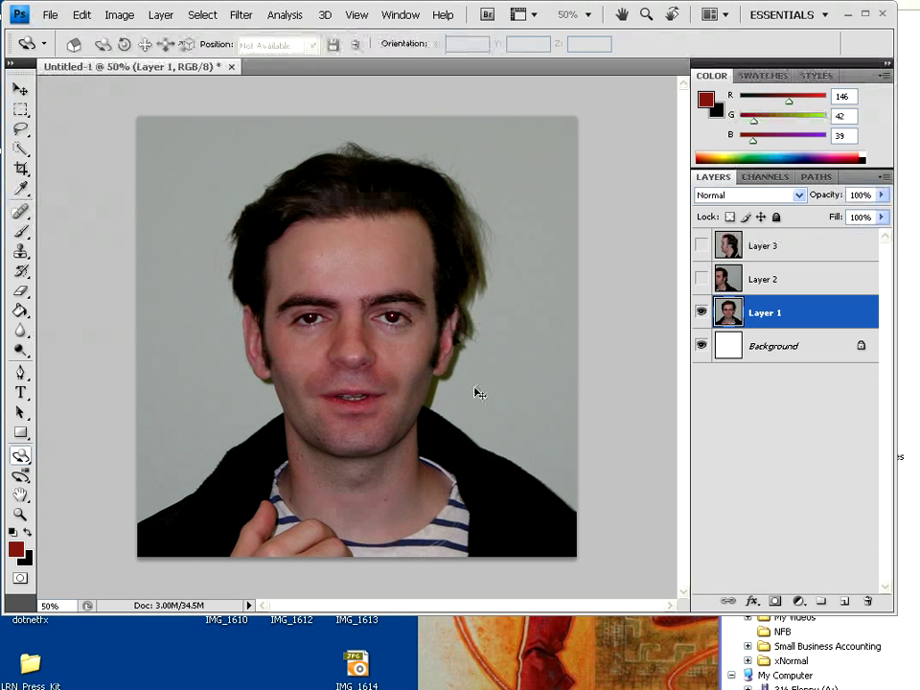
key(ctrl+apostrophe)
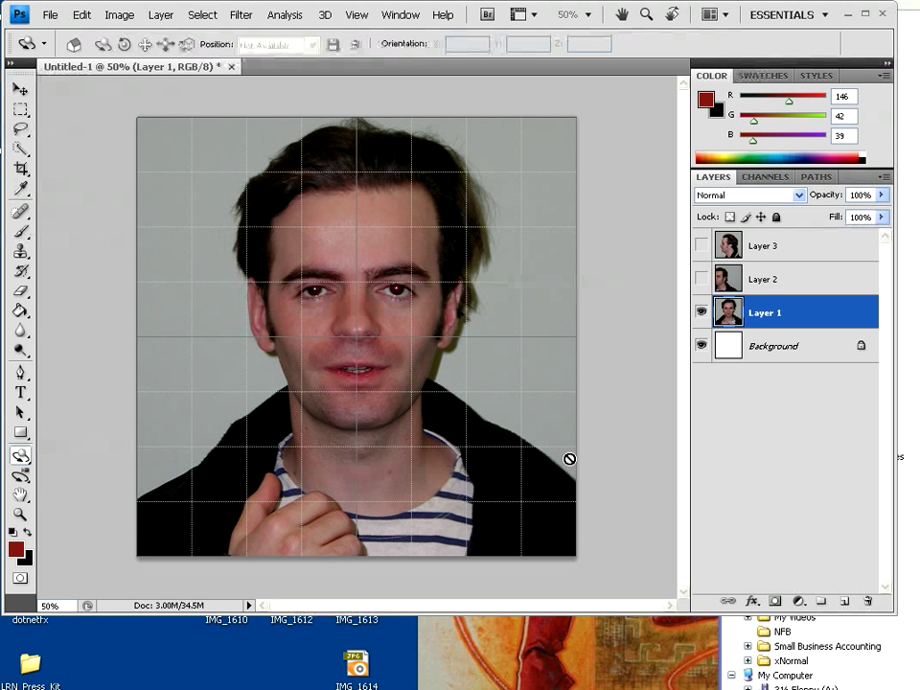
Quick-select the grey background at the top left of Layer 1
click(20, 150)
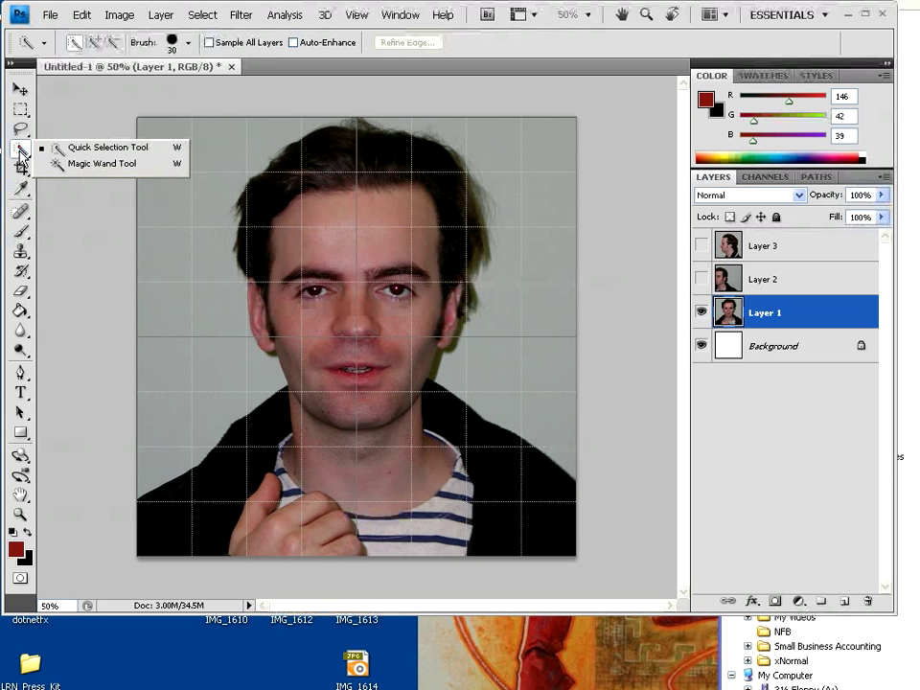
click(84, 150)
click(200, 146)
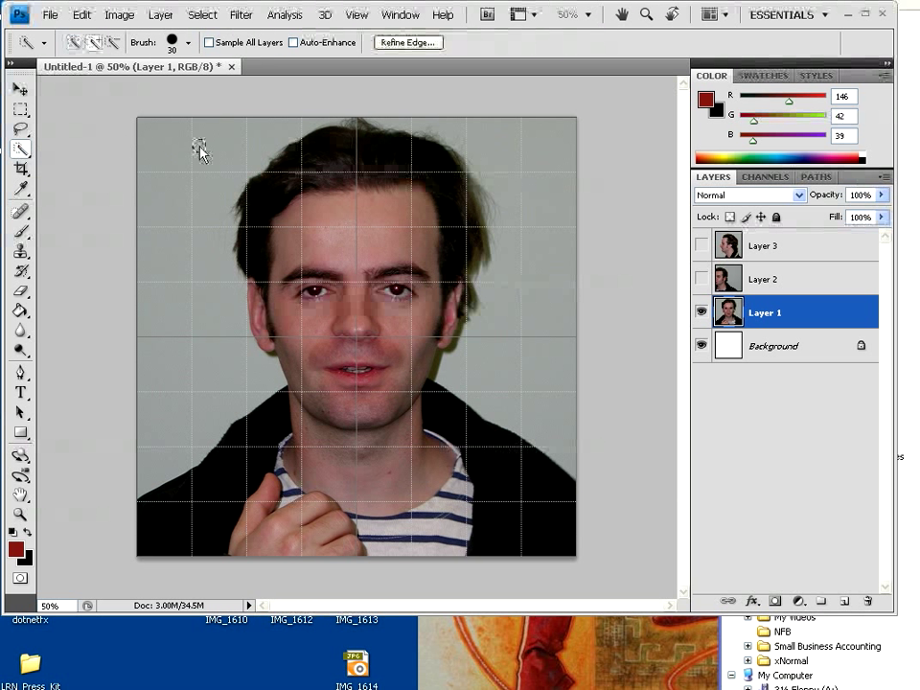
drag(168, 172, 166, 214)
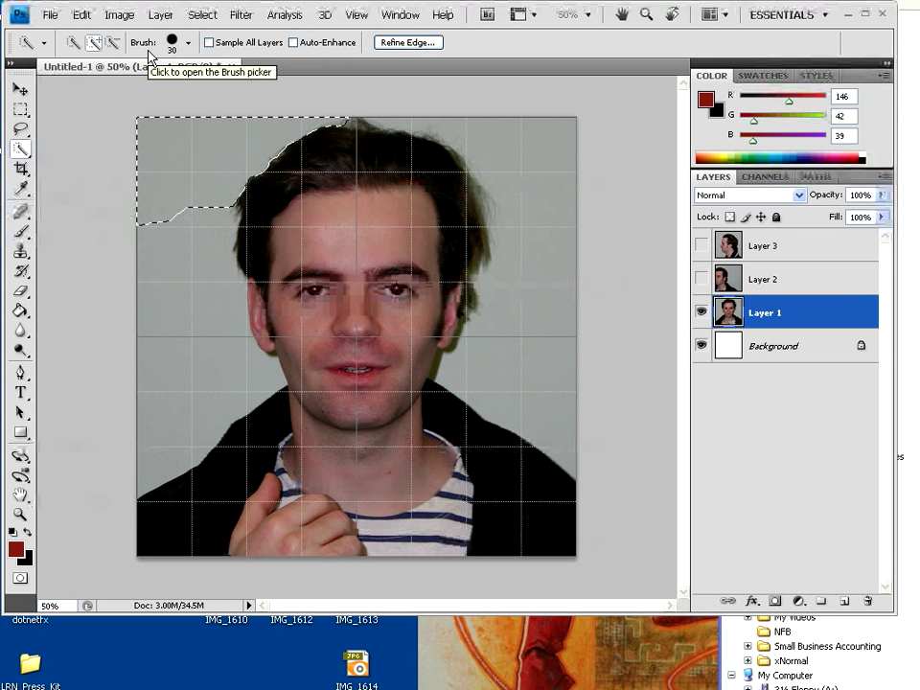
Add the left and right grey background with the Magic Wand, delete it, and show Layer 3 again
click(21, 150)
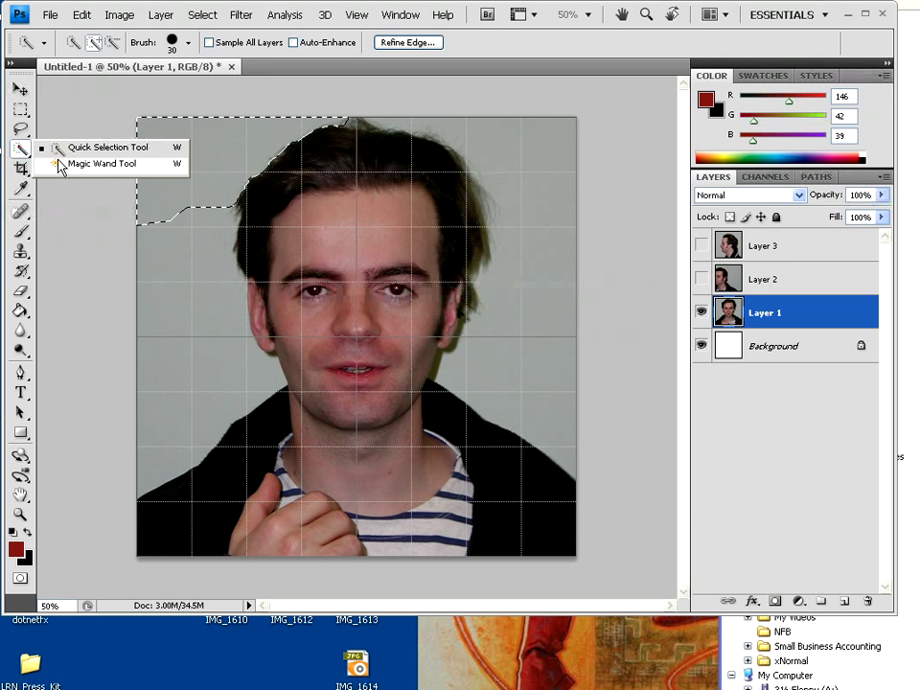
click(65, 162)
click(169, 280)
shift+click(509, 200)
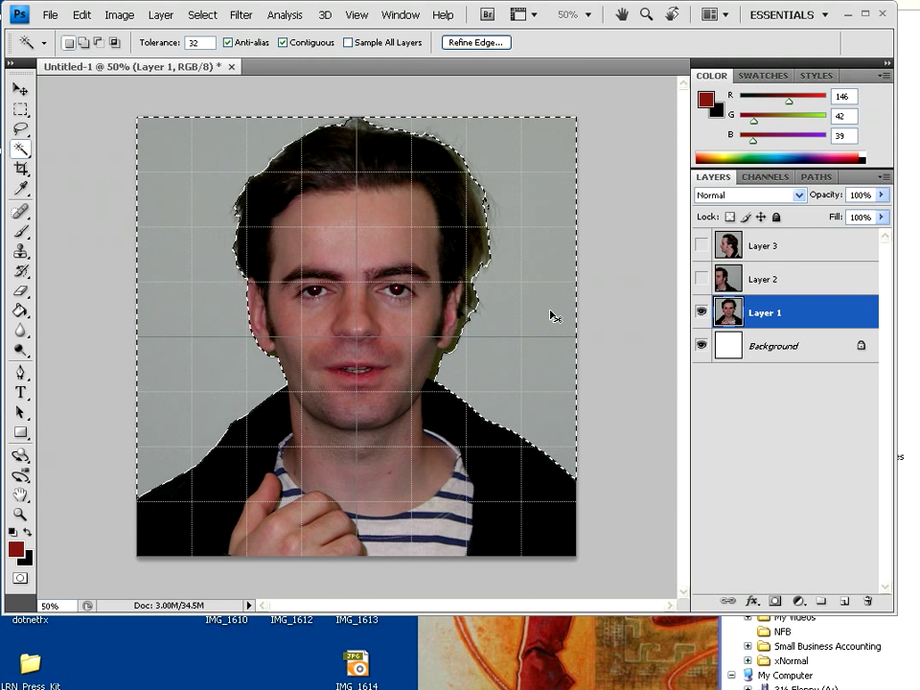
key(Delete)
key(ctrl+d)
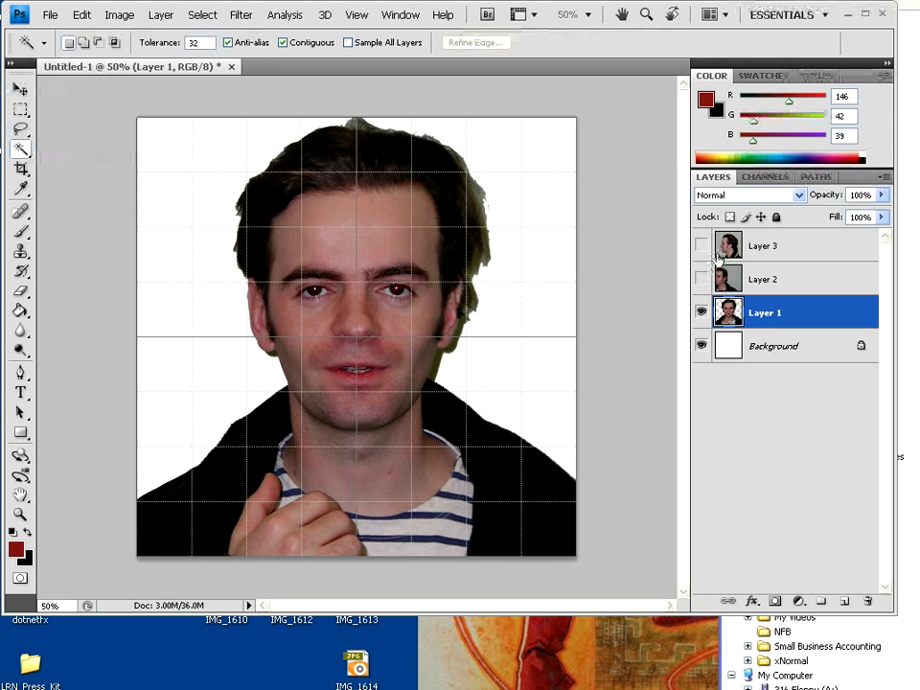
click(702, 247)
Make Layer 3 active and Magic Wand-delete its three grey background areas, deselecting after each
click(767, 241)
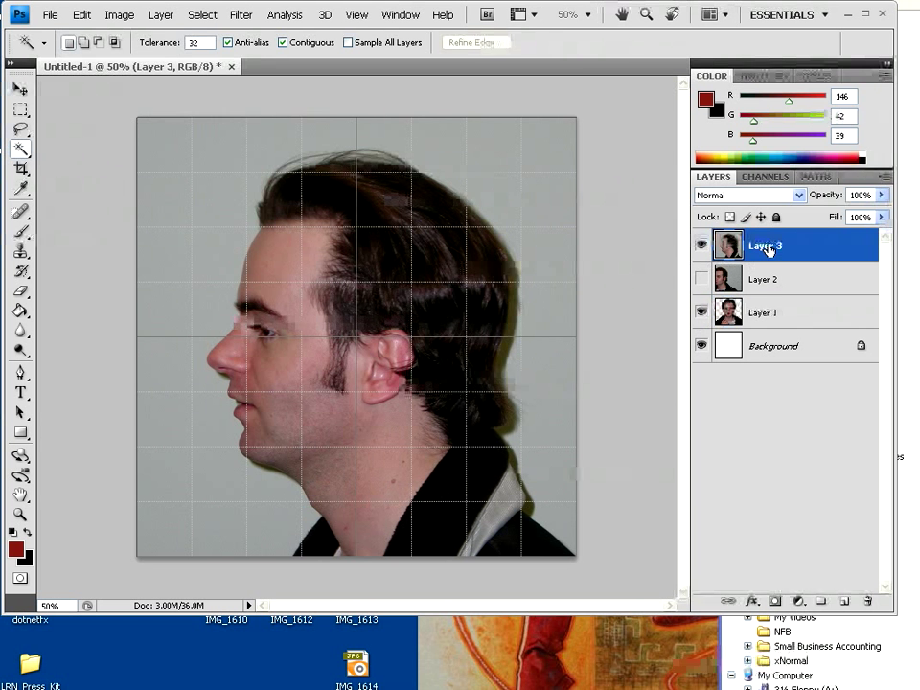
click(550, 259)
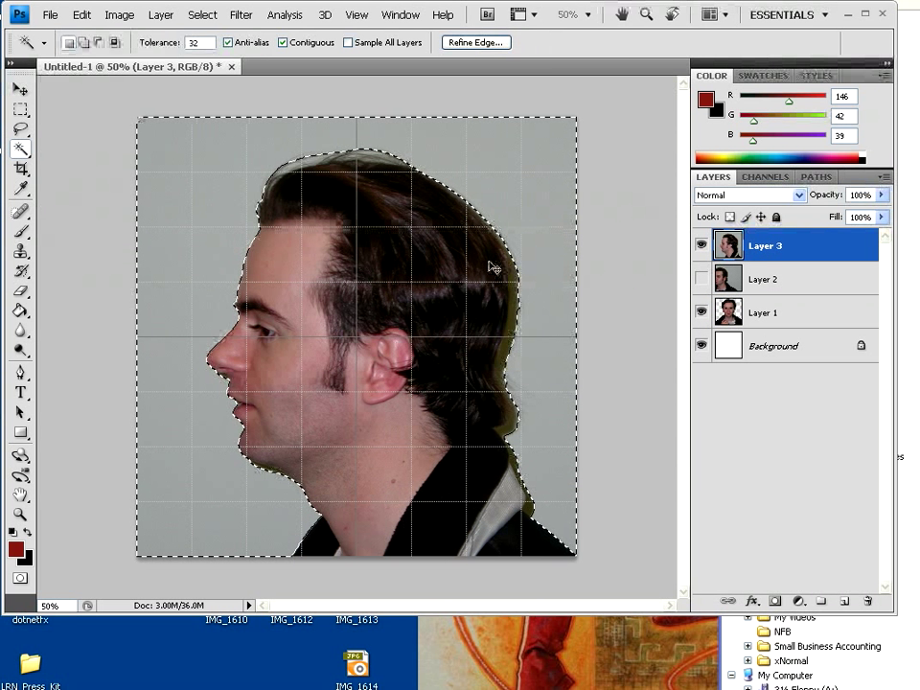
key(Delete)
key(ctrl+d)
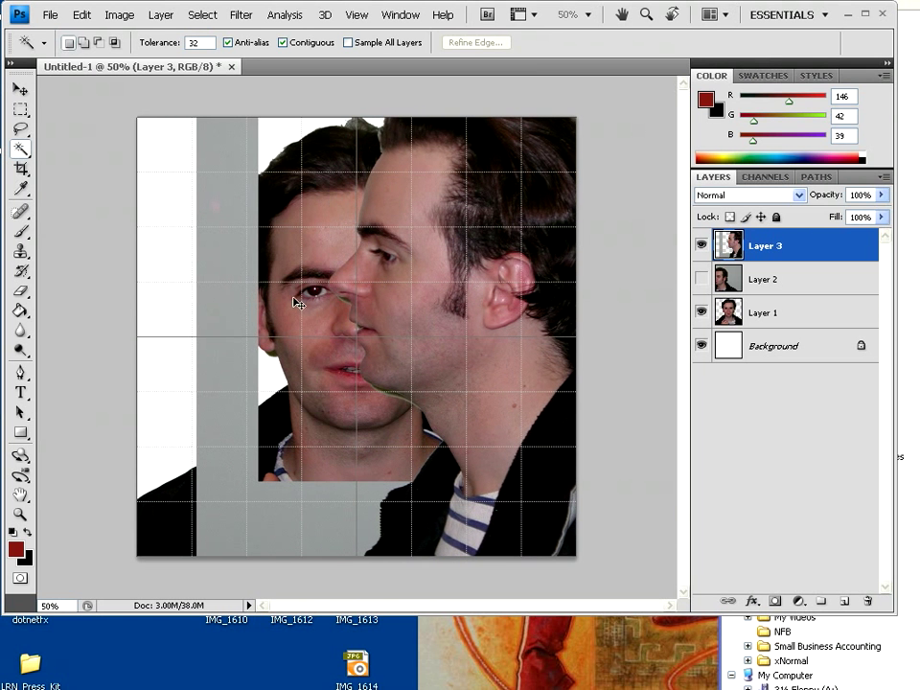
click(227, 293)
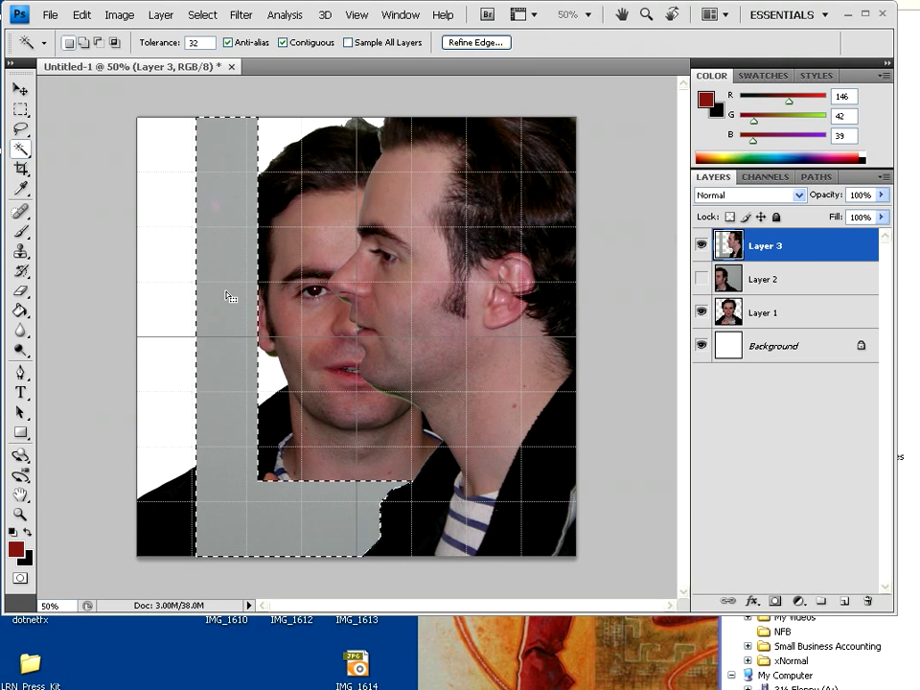
key(Delete)
key(ctrl+d)
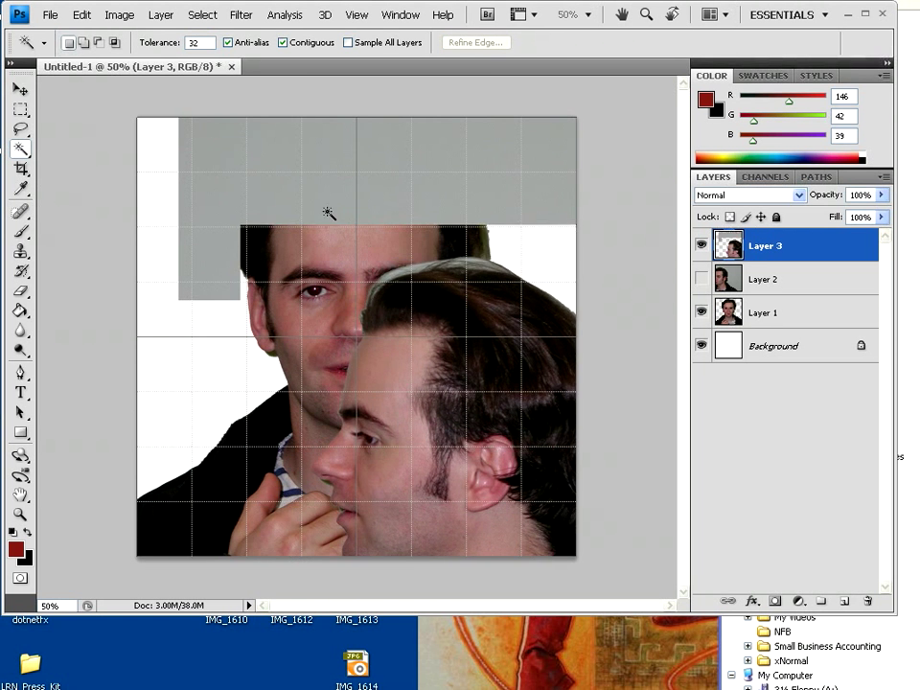
click(318, 214)
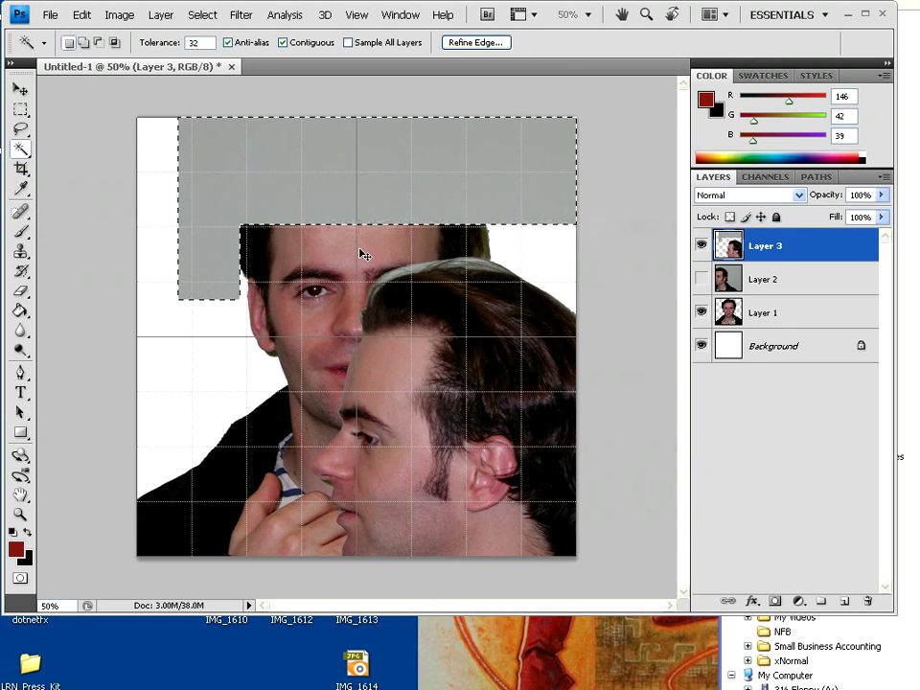
key(Delete)
key(ctrl+d)
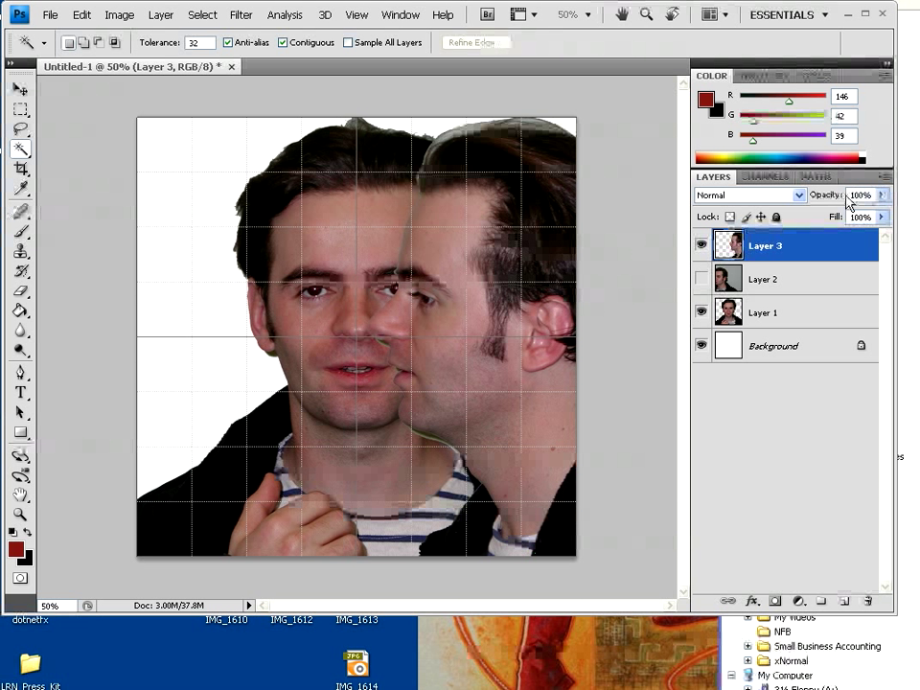
Lower Layer 3's opacity and drag the profile until it lines up with the front face
mouse_move(805, 198)
mouse_down()
mouse_move(778, 198)
mouse_move(797, 197)
mouse_up()
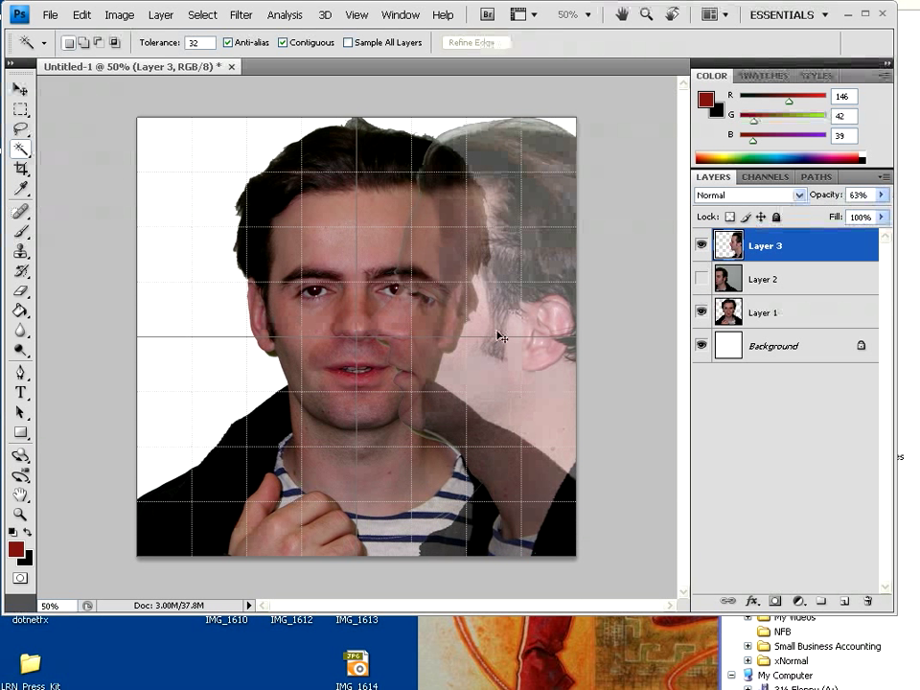
drag(499, 335, 476, 328)
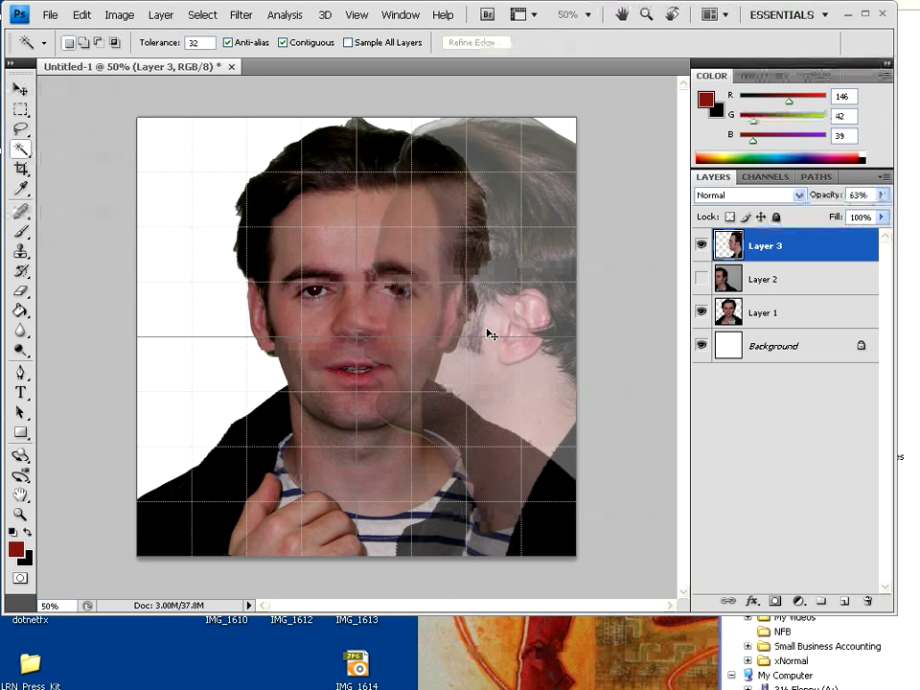
ctrl+drag(414, 391, 547, 369)
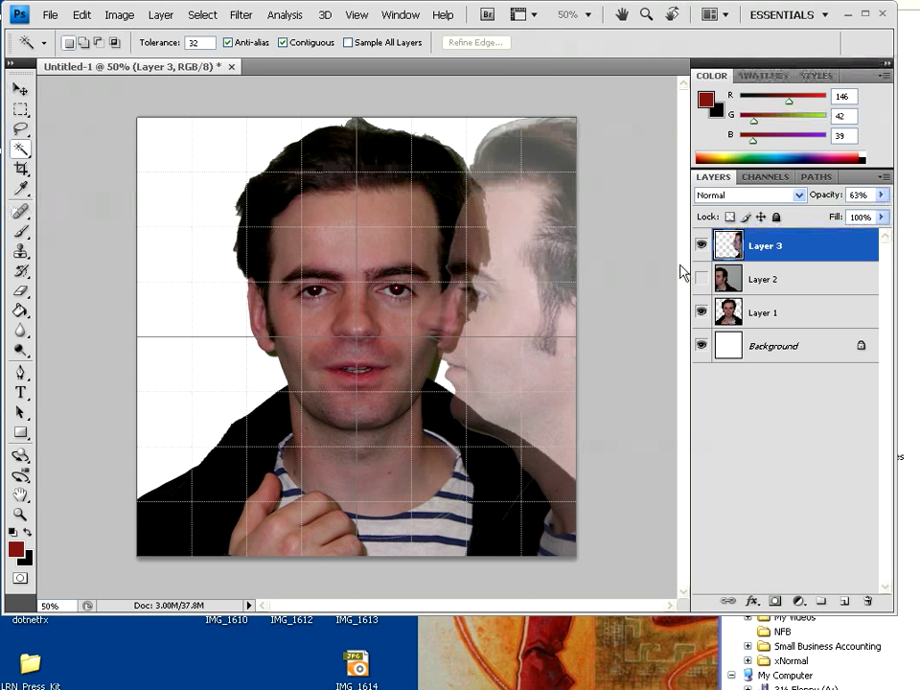
drag(882, 196, 876, 212)
ctrl+drag(377, 252, 283, 273)
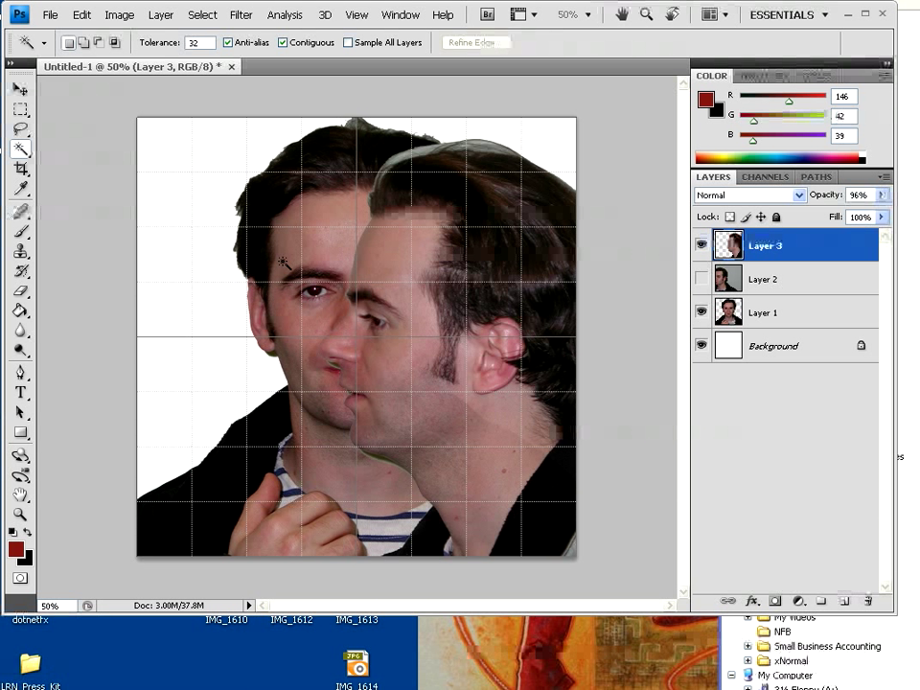
ctrl+drag(322, 295, 402, 333)
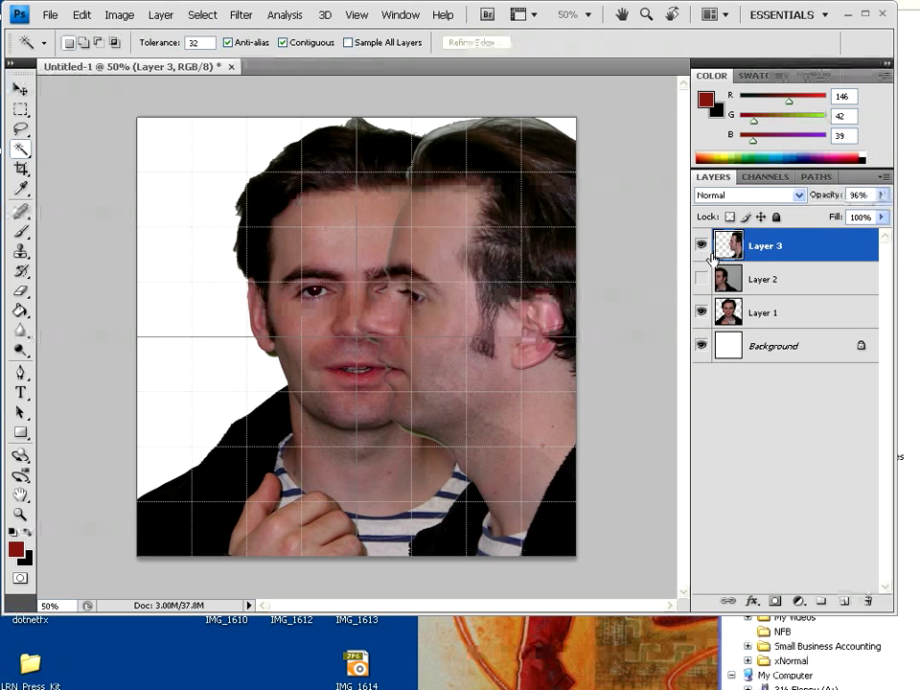
drag(829, 194, 821, 195)
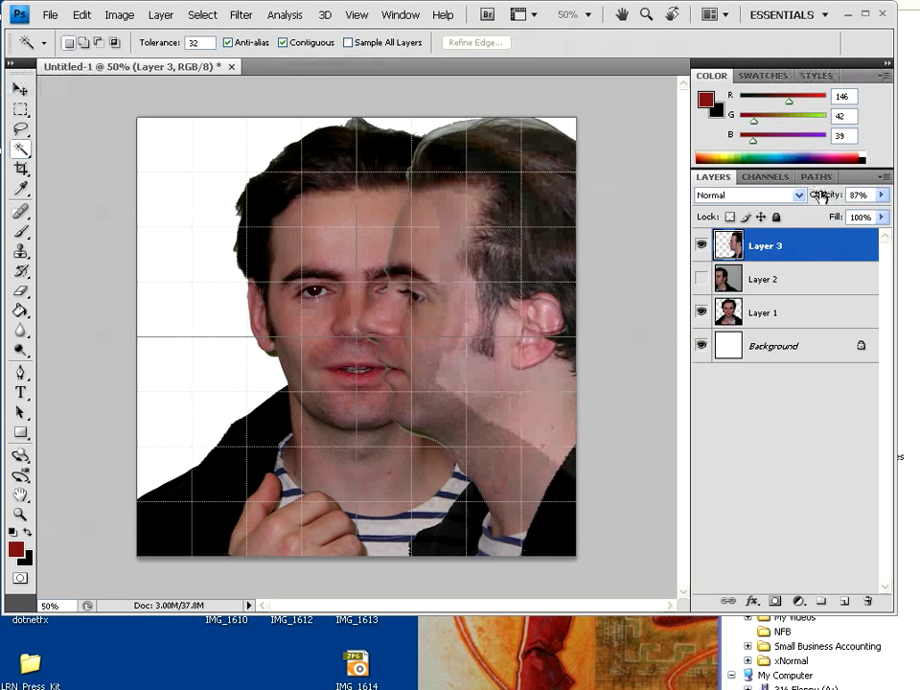
ctrl+drag(460, 358, 315, 348)
Delete the light patch above the profile's hair with the Magic Wand and deselect
ctrl+click(728, 245)
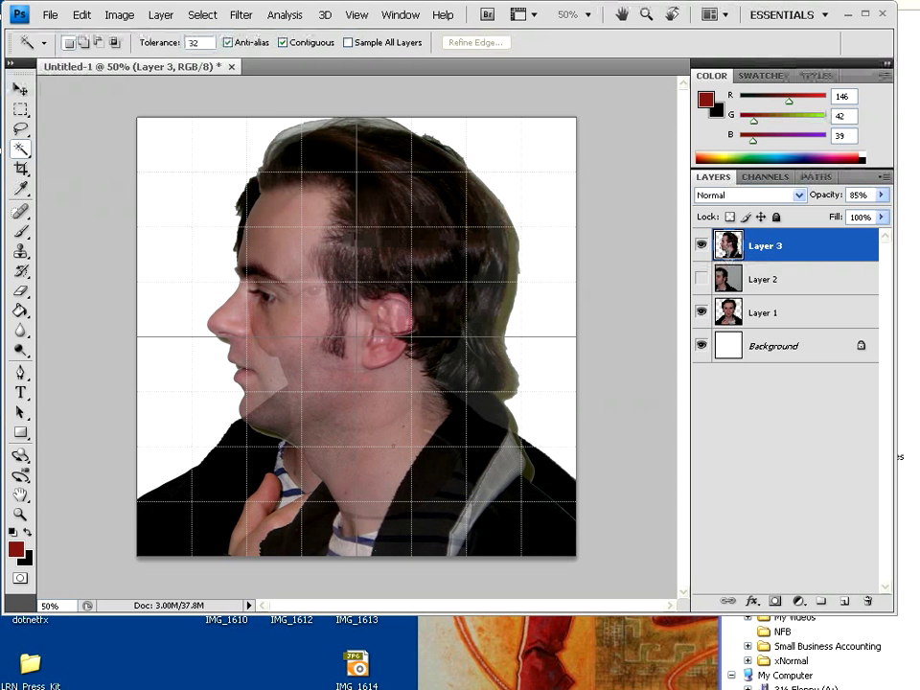
click(301, 127)
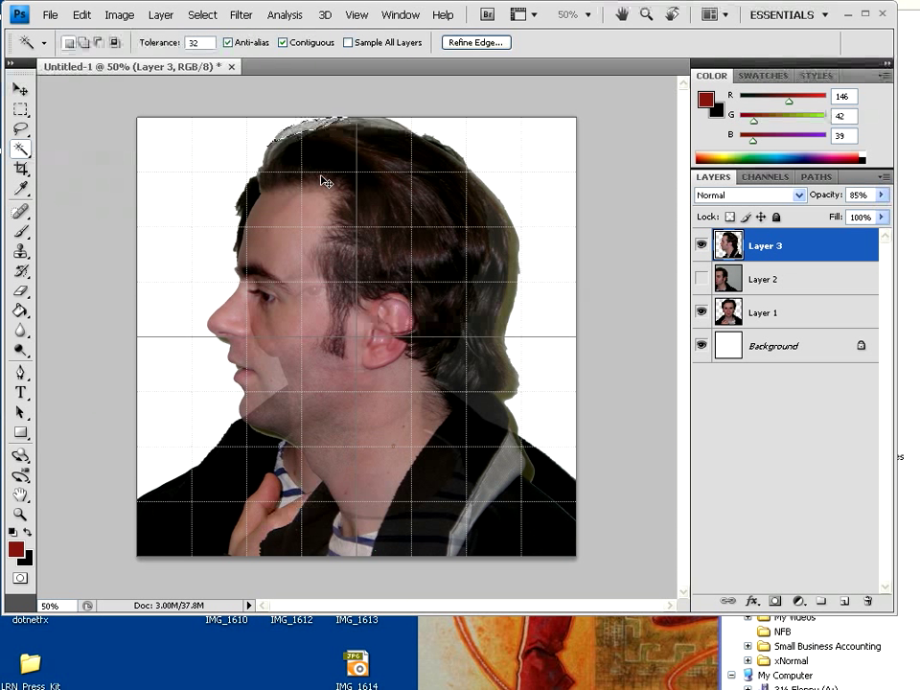
key(Delete)
key(ctrl+d)
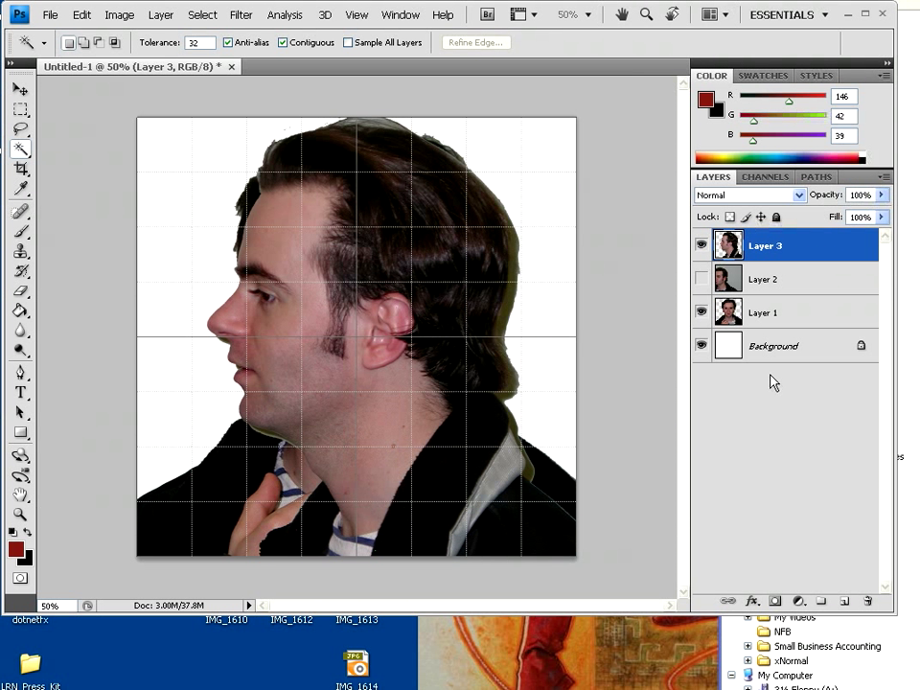
Move Layer 3 below Layer 2, then show and select Layer 2 and delete its grey background
drag(765, 252, 764, 288)
click(702, 246)
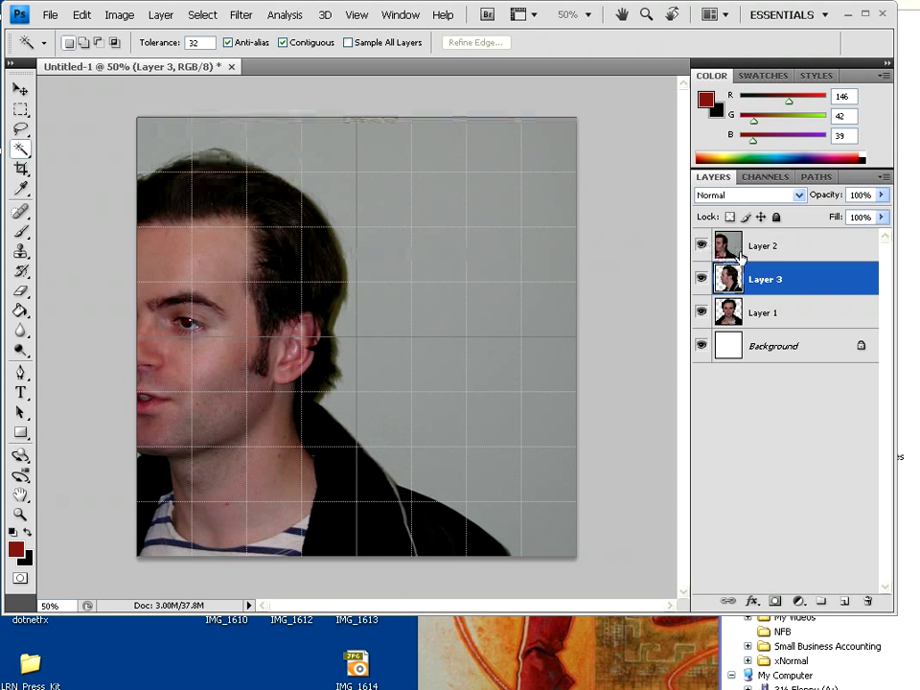
click(793, 250)
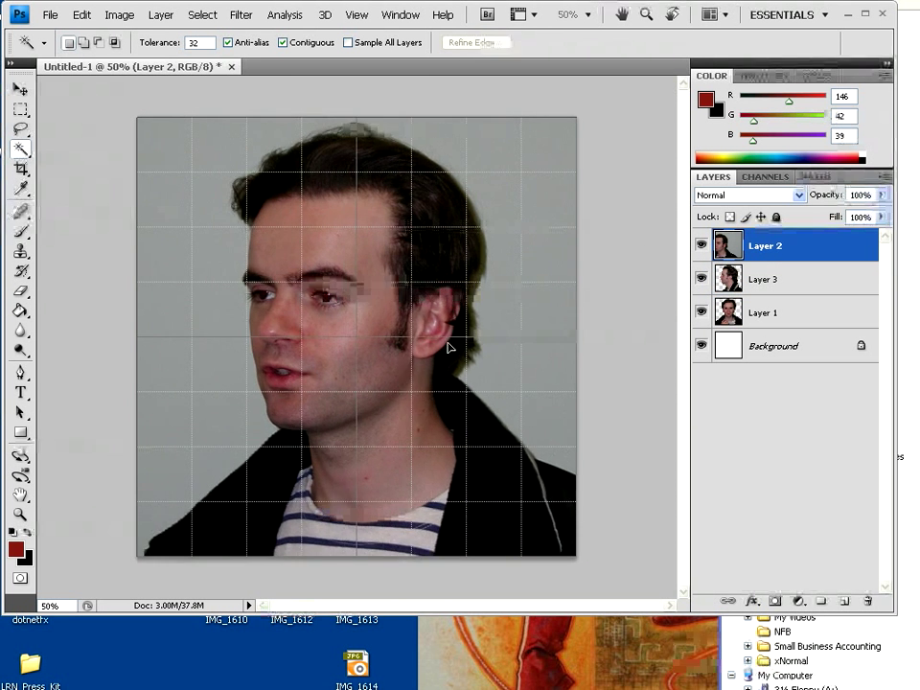
click(537, 280)
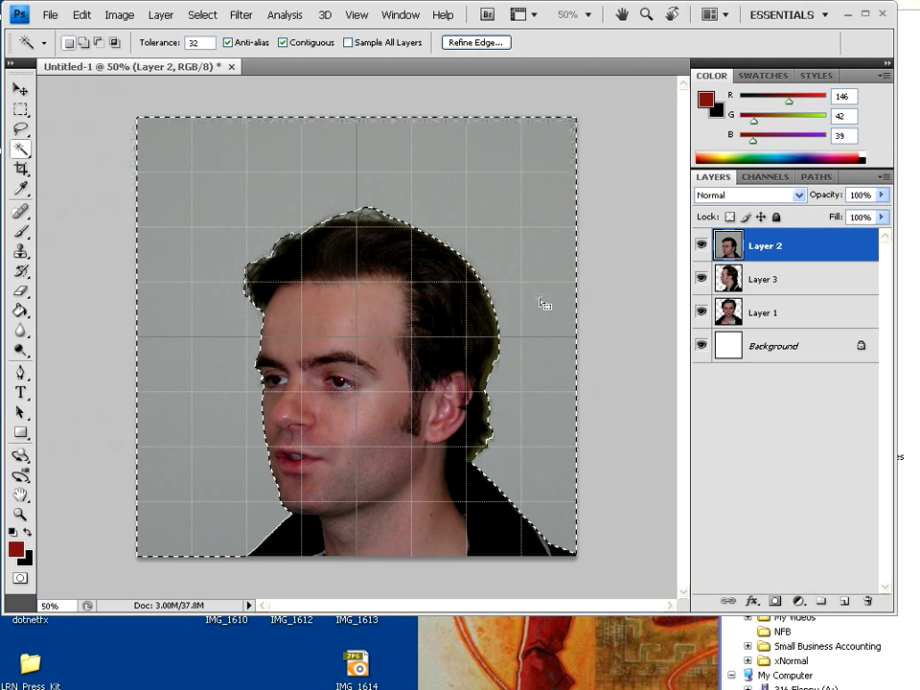
key(Delete)
key(ctrl+d)
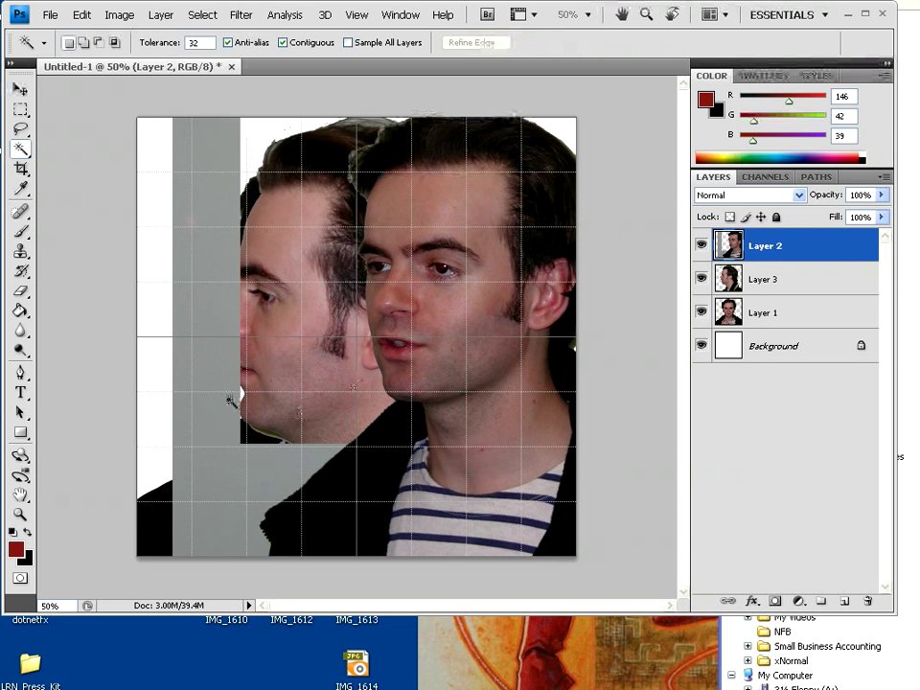
Delete the remaining grey strip and grey areas from Layer 2 with the Magic Wand
click(230, 401)
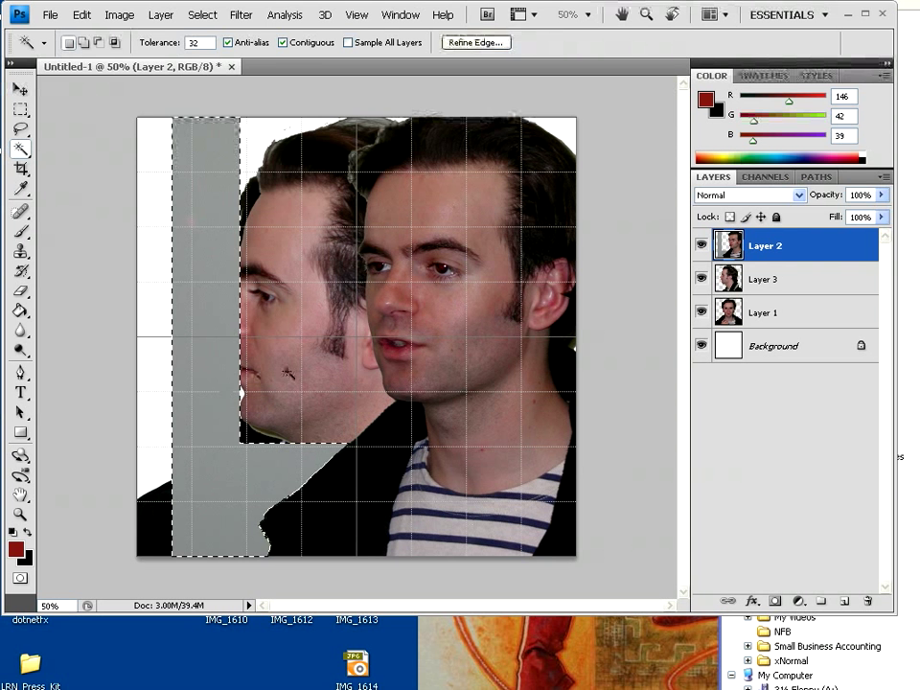
key(Delete)
key(ctrl+d)
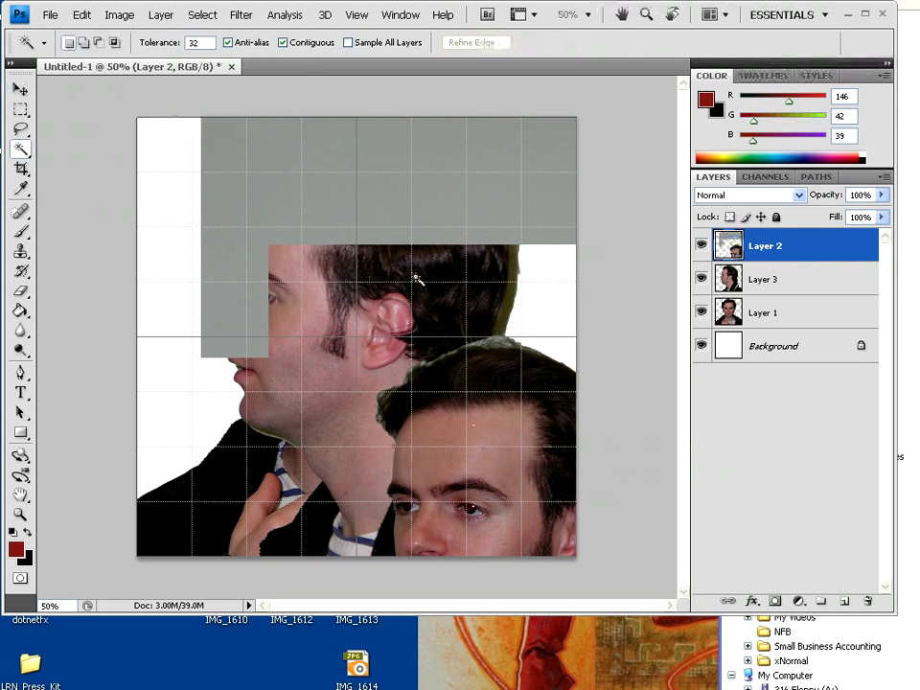
click(412, 225)
click(412, 222)
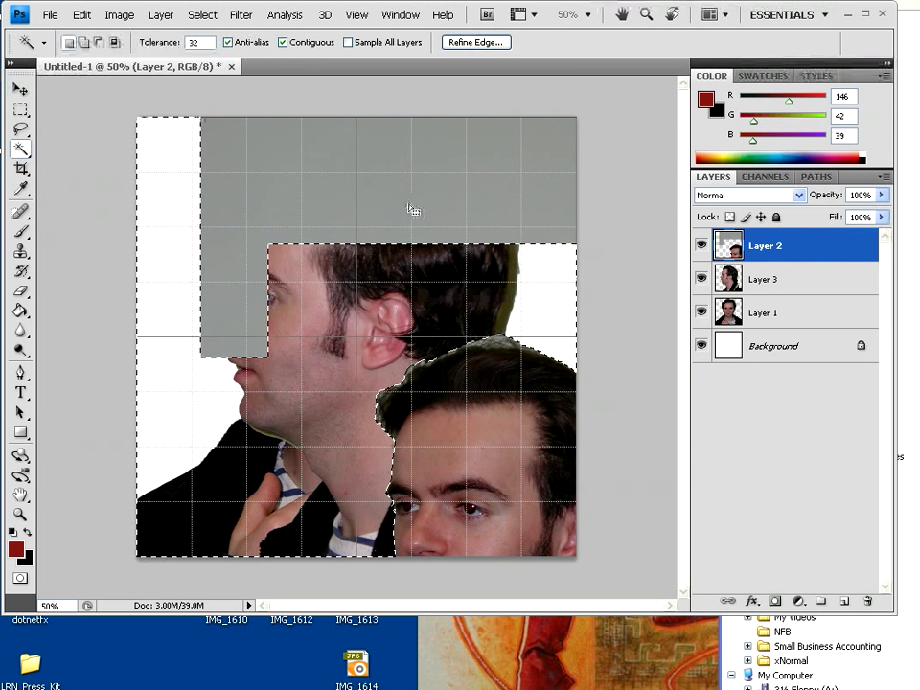
key(Delete)
key(ctrl+d)
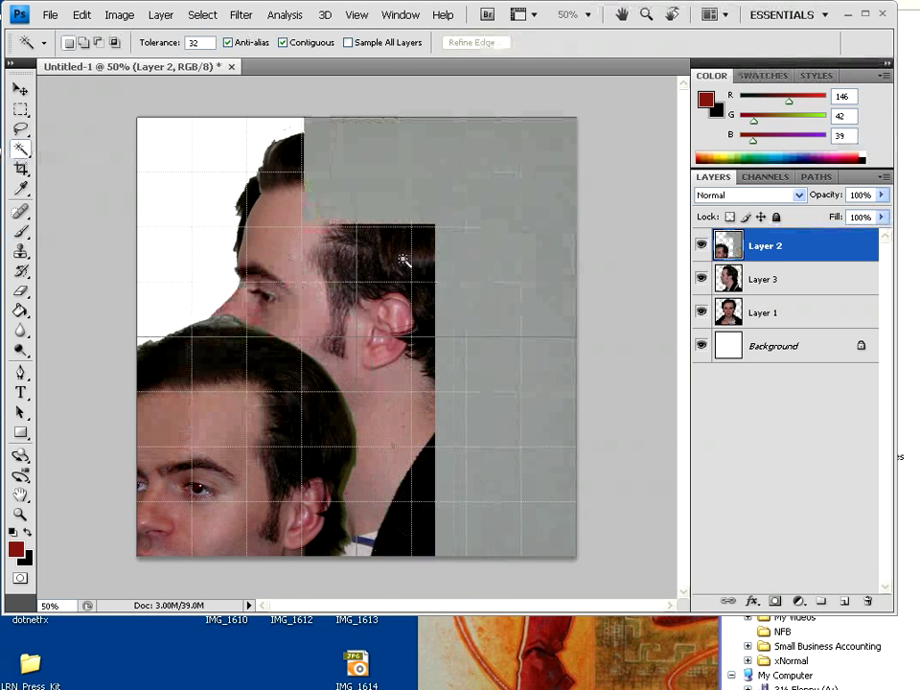
click(474, 205)
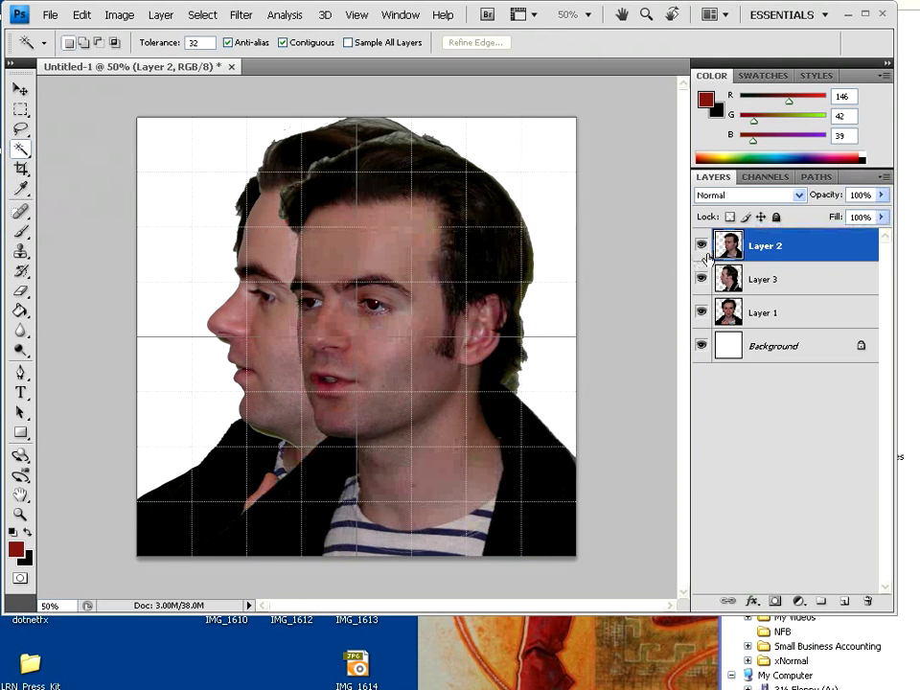
Hide Layer 3 and drag Layer 2's front face over the face below at reduced opacity
click(702, 246)
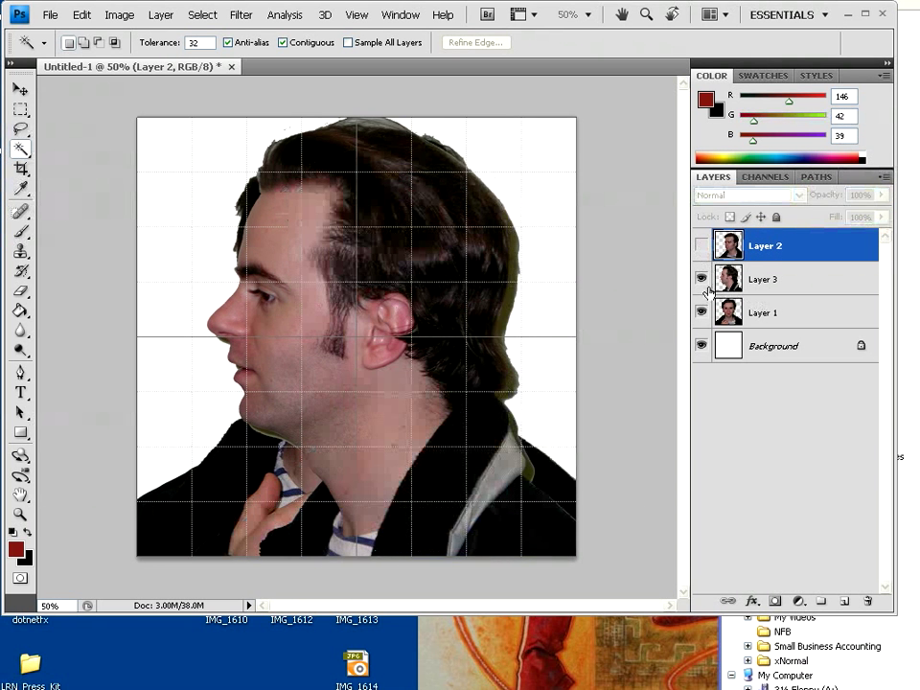
click(702, 246)
click(701, 278)
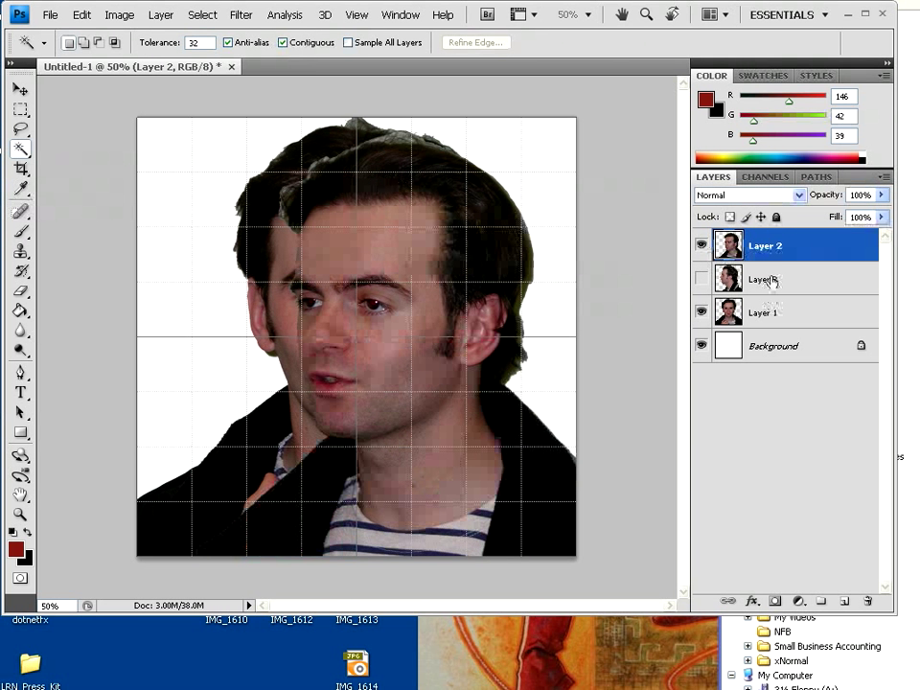
ctrl+drag(372, 362, 448, 352)
ctrl+drag(444, 355, 324, 350)
drag(813, 196, 790, 200)
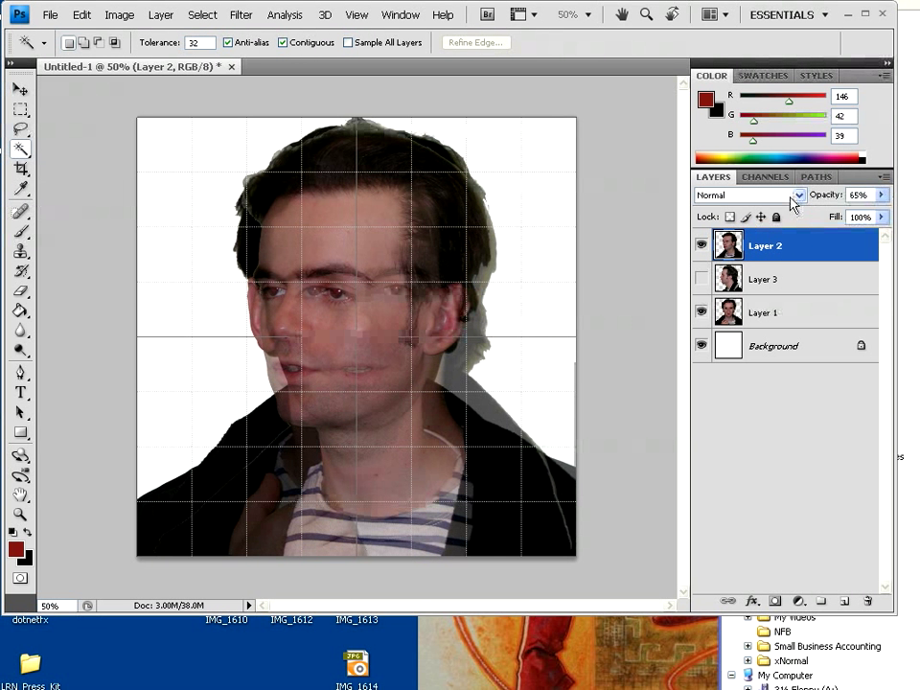
Fine-tune Layer 2's position over the face beneath and restore it to full opacity
click(401, 335)
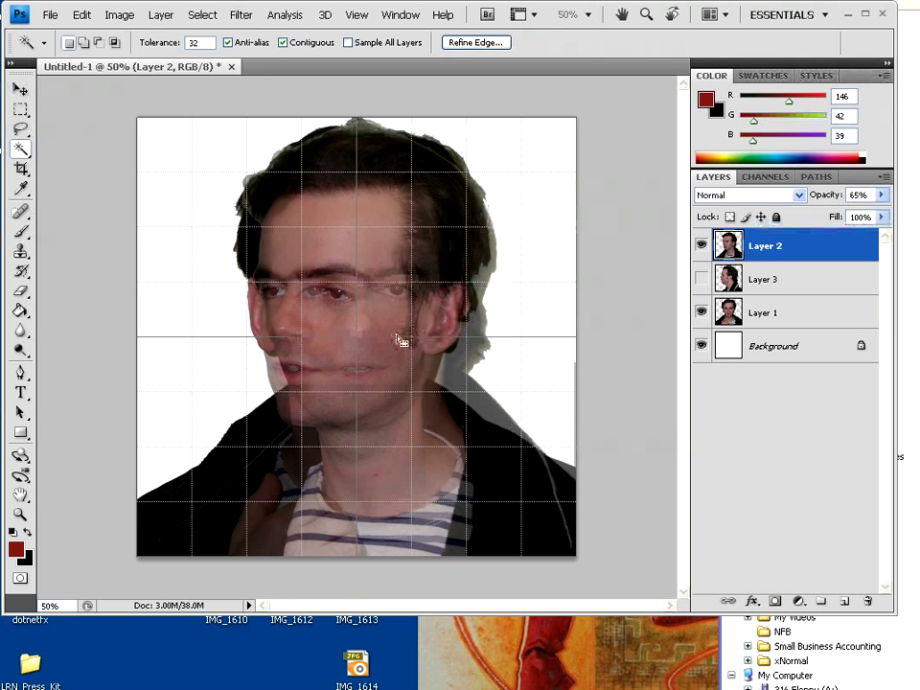
click(500, 287)
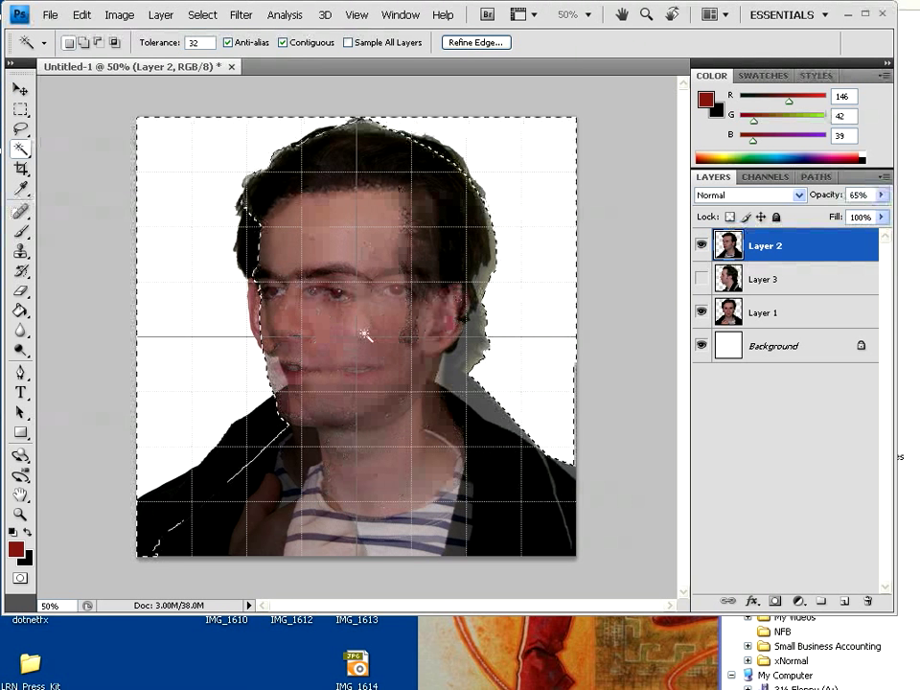
key(ctrl+d)
ctrl+drag(380, 349, 385, 343)
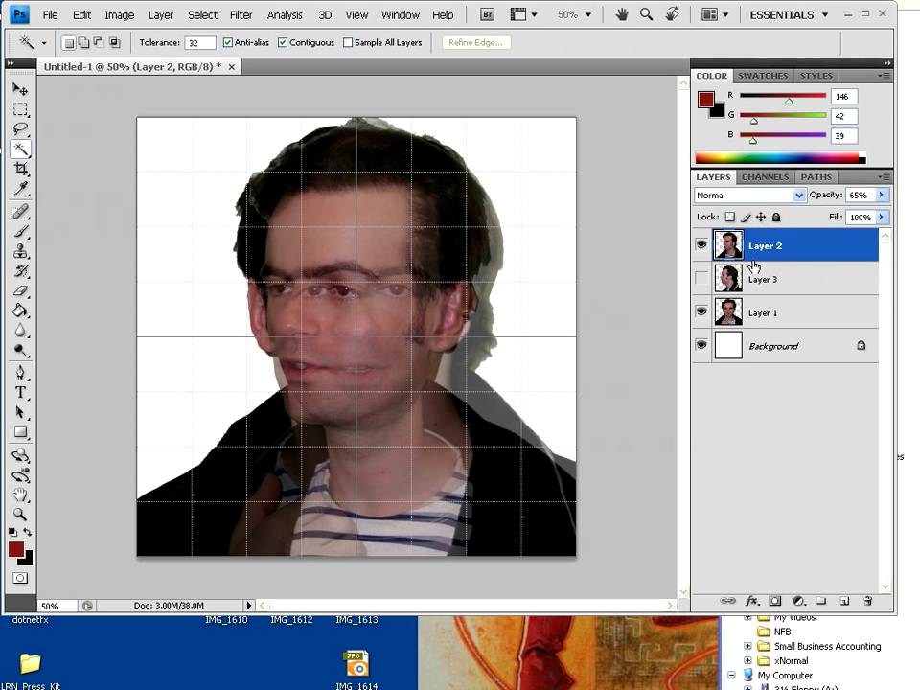
drag(818, 198, 854, 197)
ctrl+drag(386, 320, 436, 317)
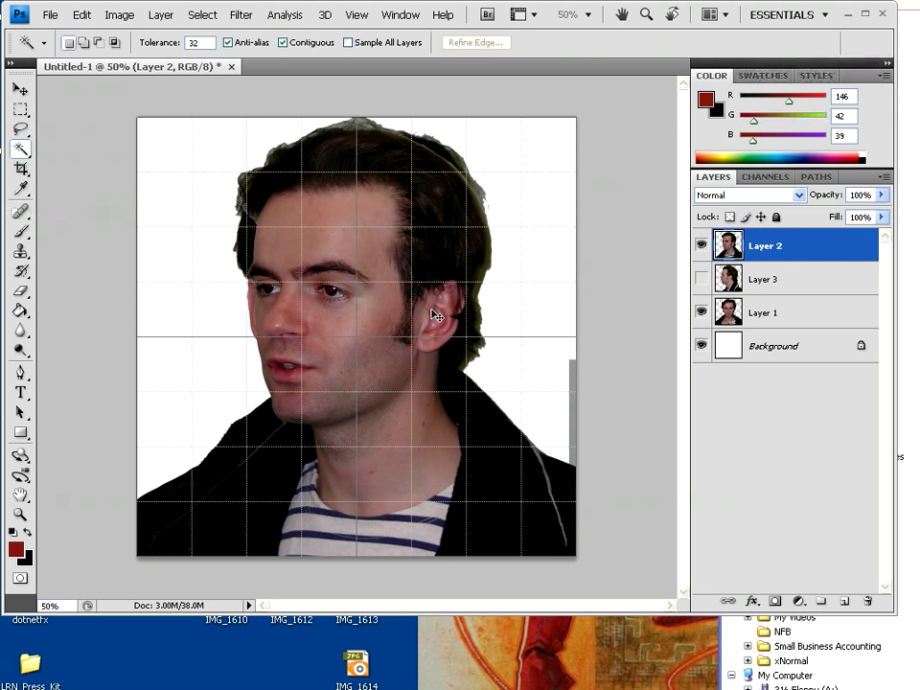
Remove the grey strip at Layer 2's right edge, then hide Layer 2
click(570, 384)
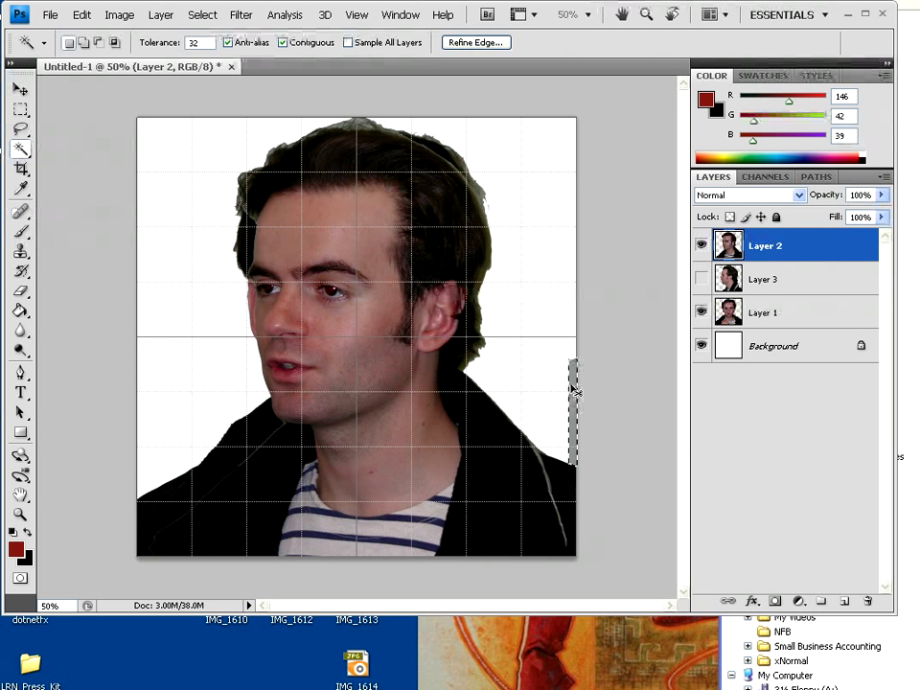
key(Delete)
click(614, 376)
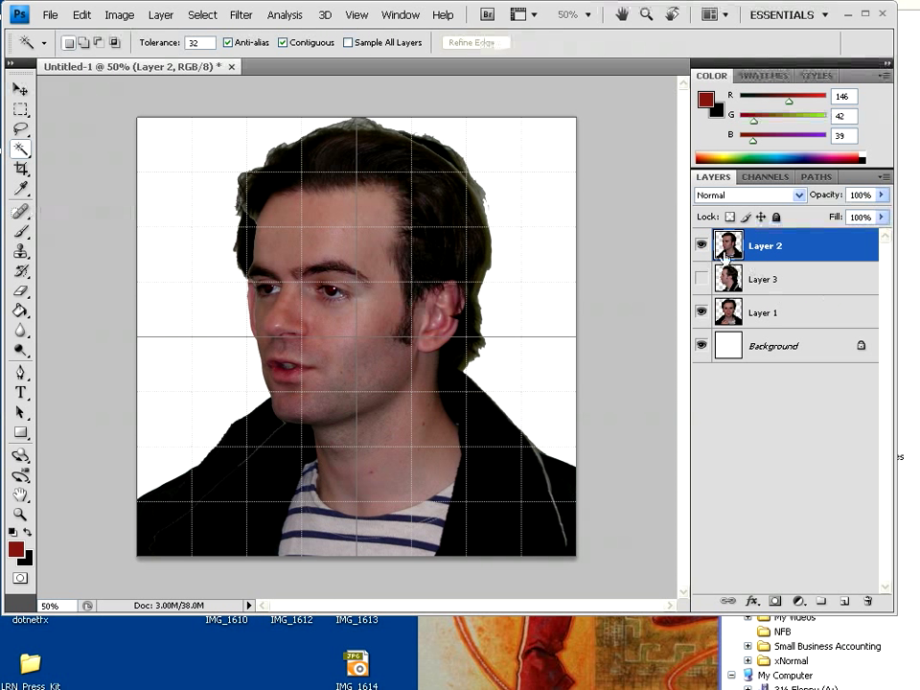
click(702, 245)
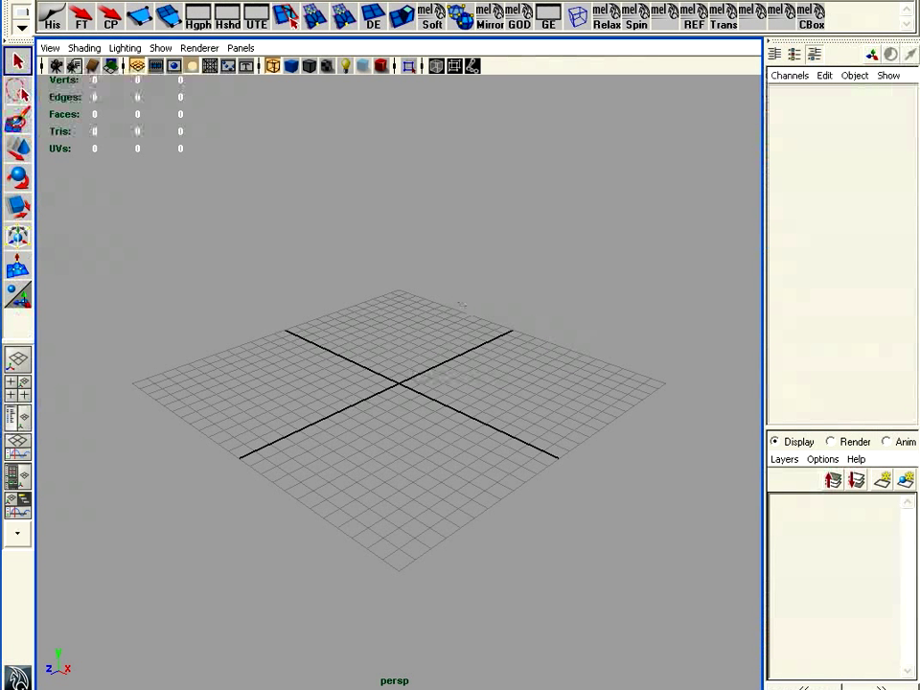
Create a new Maya project with the entered name and default folder locations
click(14, 1)
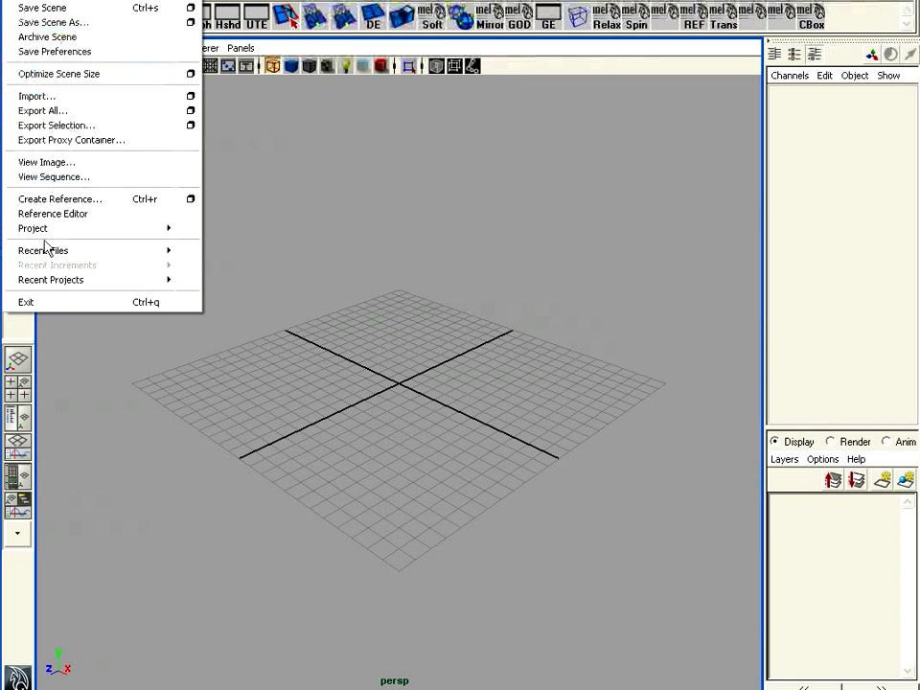
mouse_move(158, 226)
click(216, 237)
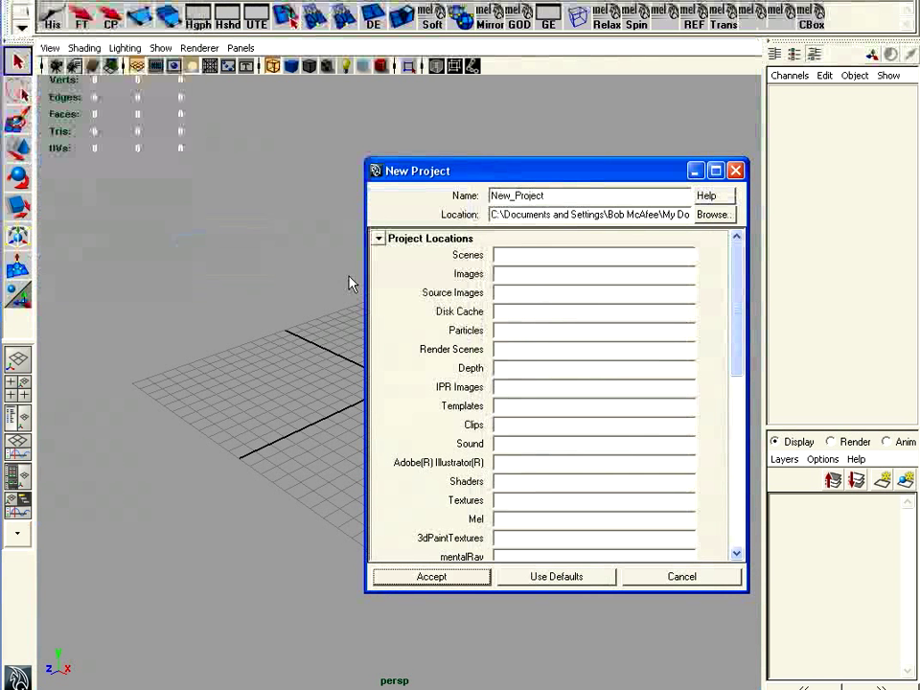
drag(564, 196, 380, 210)
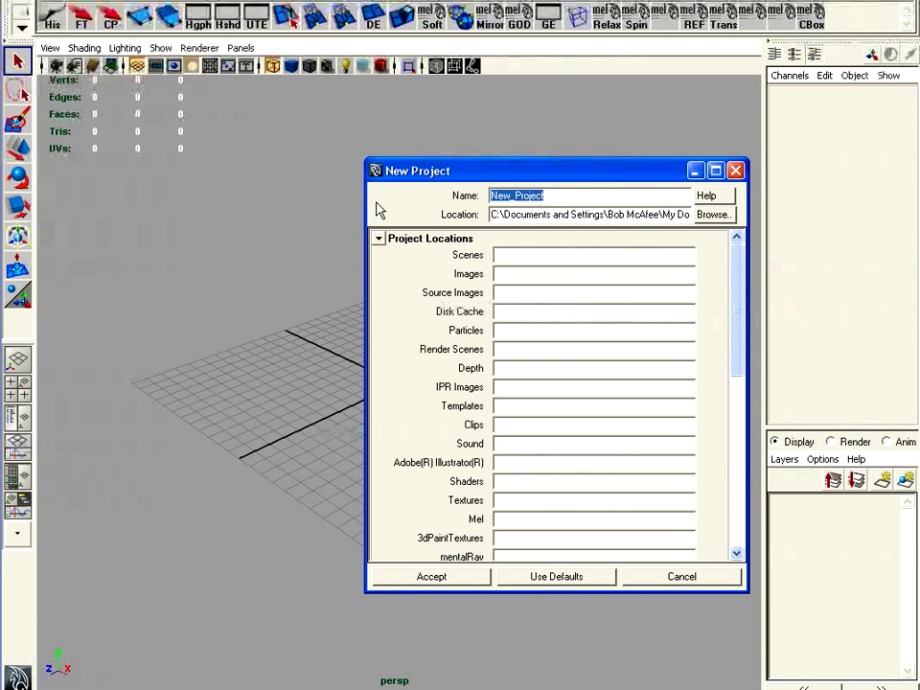
text(Tomas)
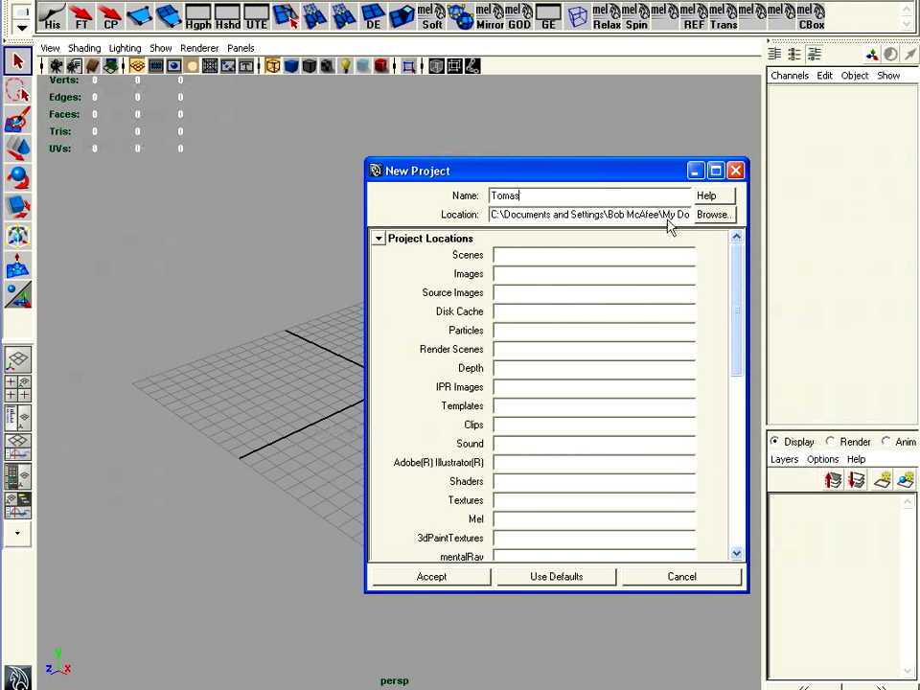
click(548, 576)
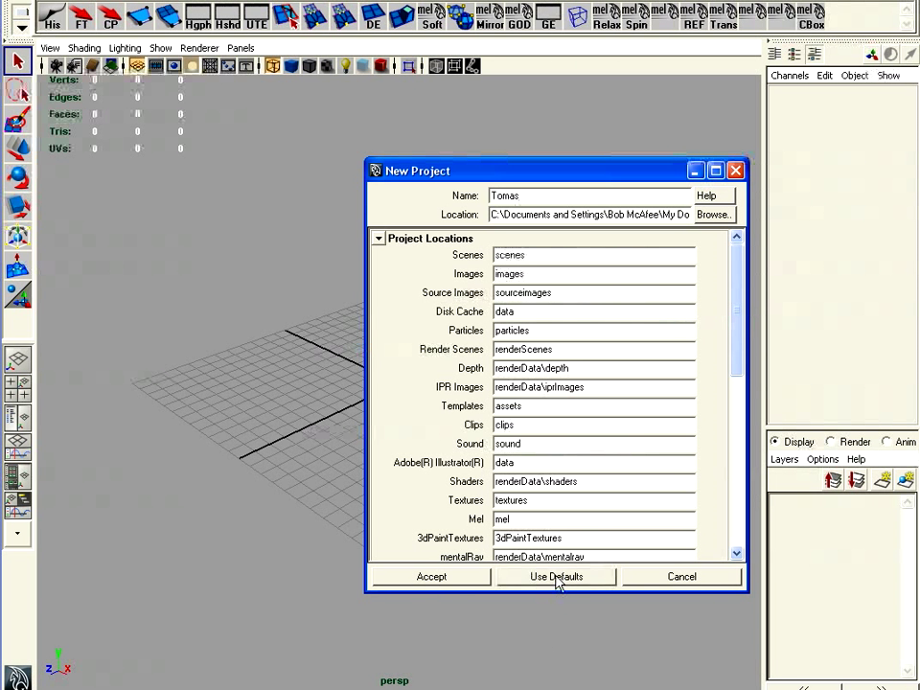
click(451, 576)
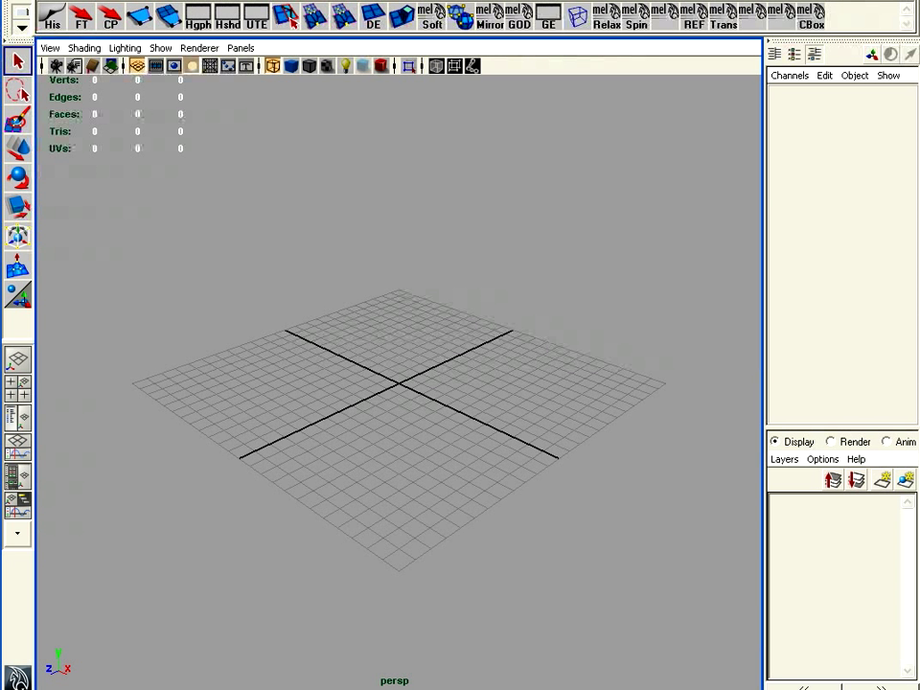
key(alt+Tab)
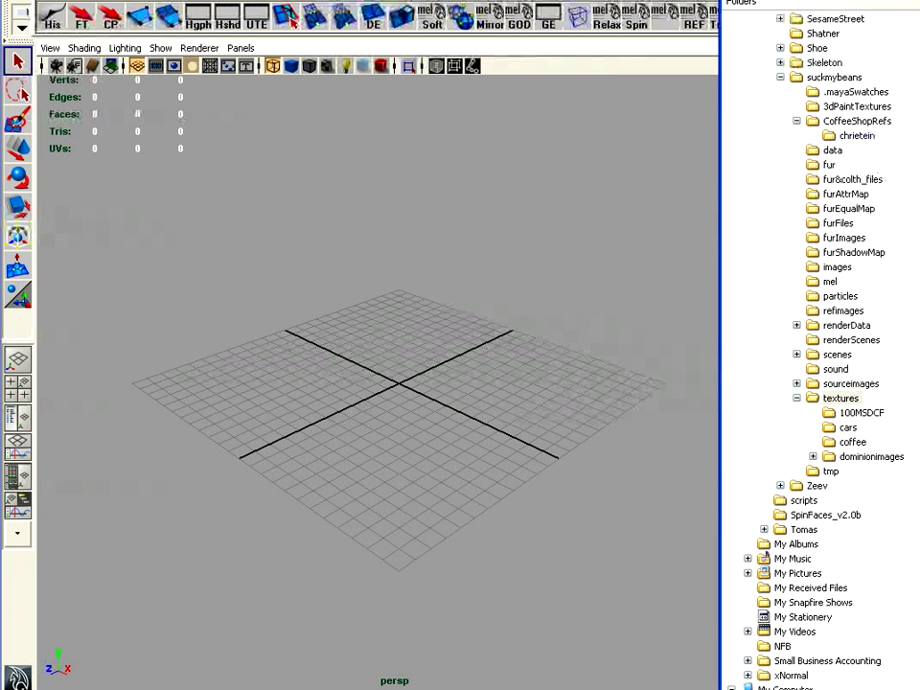
Browse the maya projects folder in Explorer, close it and switch back to Photoshop
scroll(820, 345, up, 8)
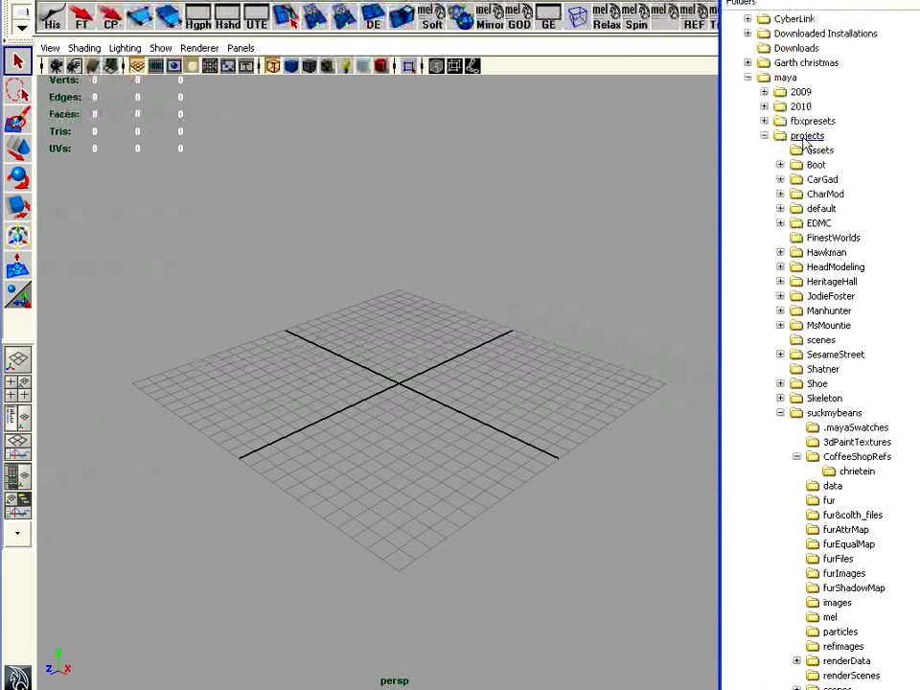
click(805, 137)
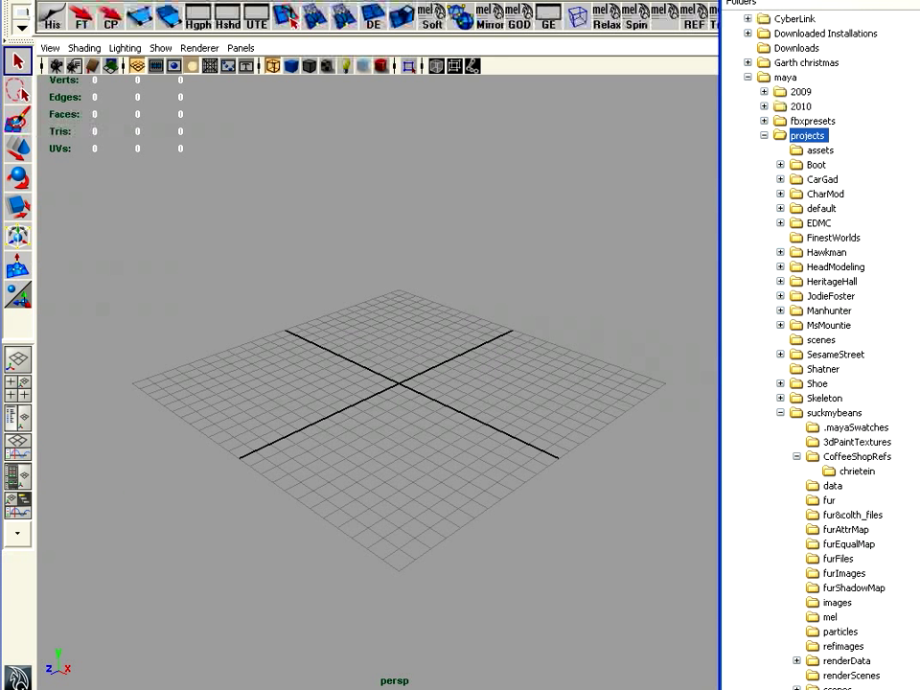
click(701, 610)
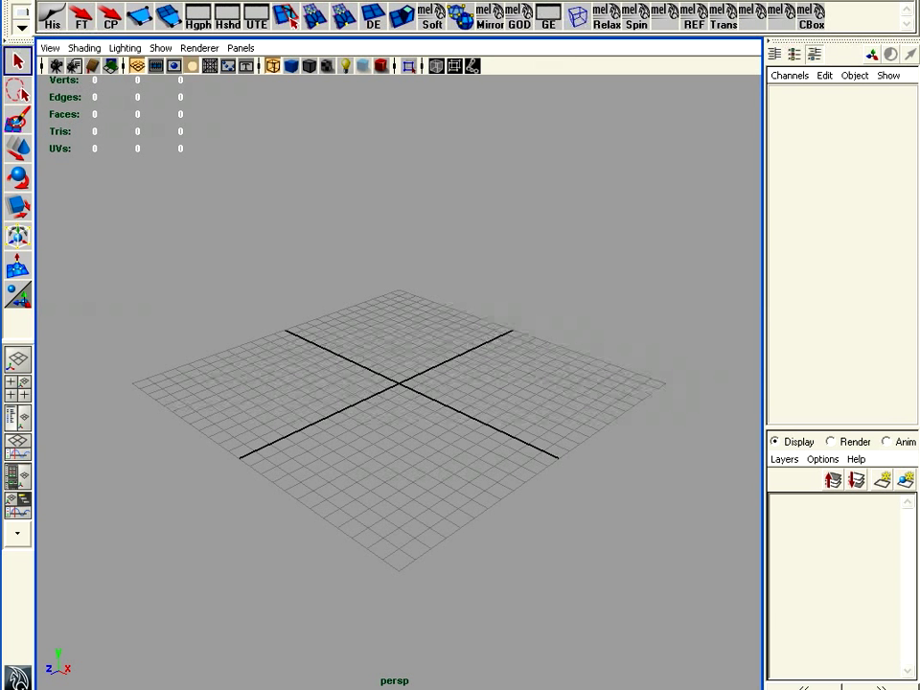
key(alt+Tab)
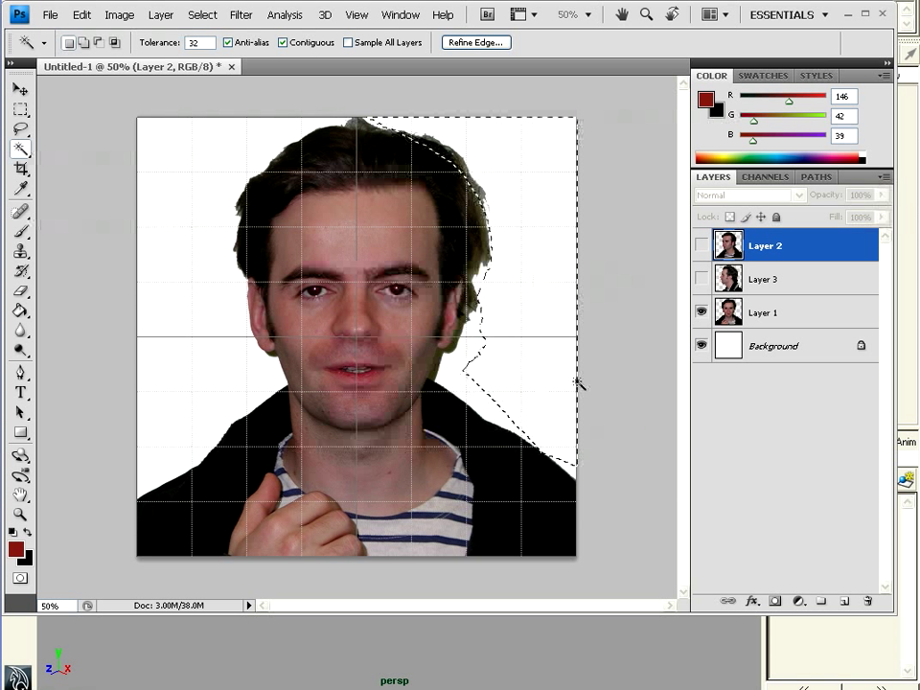
Magic Wand-select Layer 1's white background and create a new Alpha 1 channel
click(738, 312)
click(538, 341)
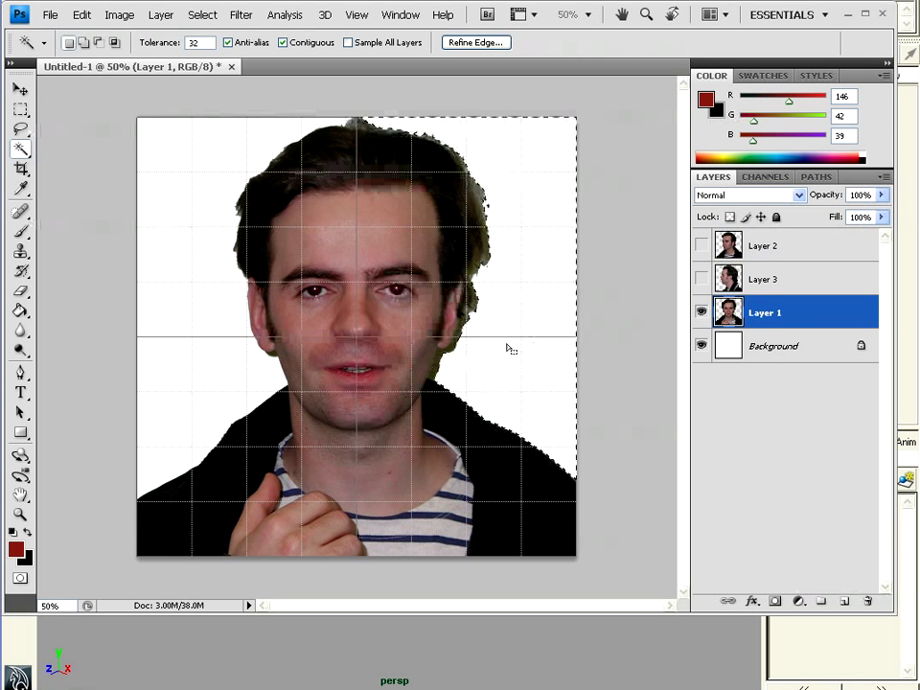
shift+click(212, 334)
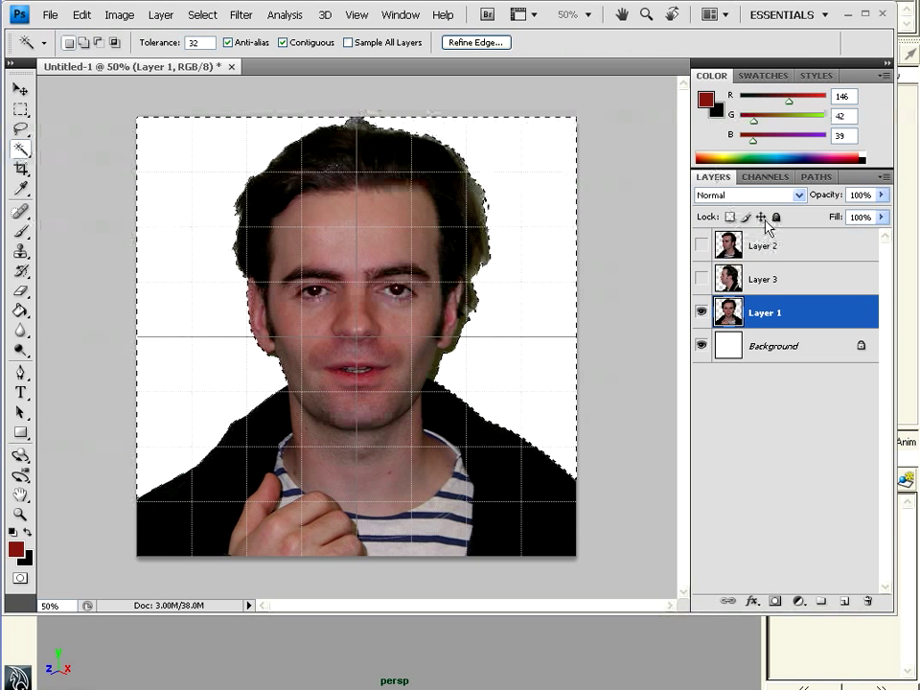
click(766, 178)
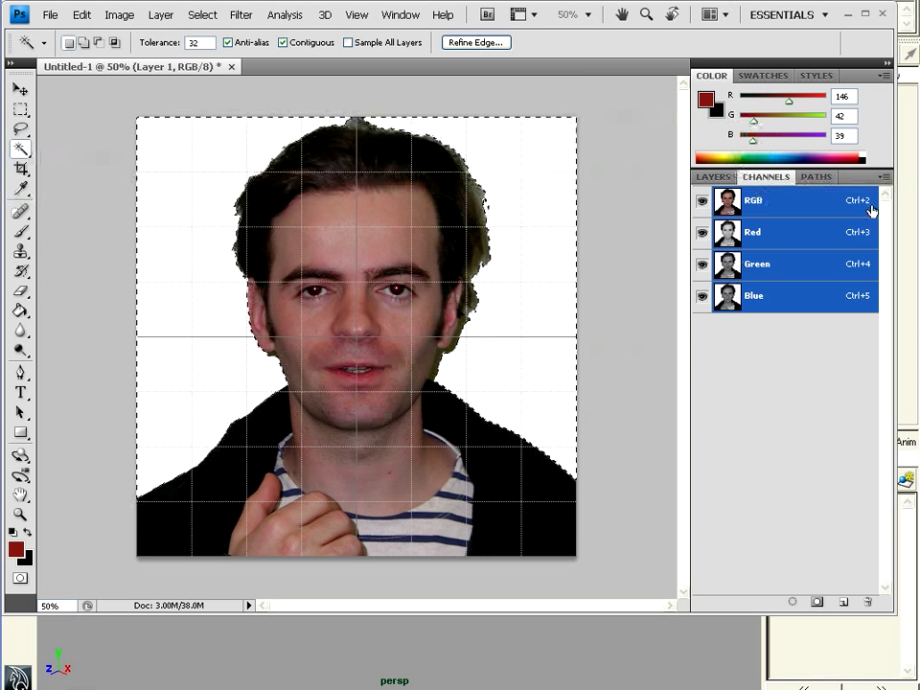
click(883, 176)
click(910, 189)
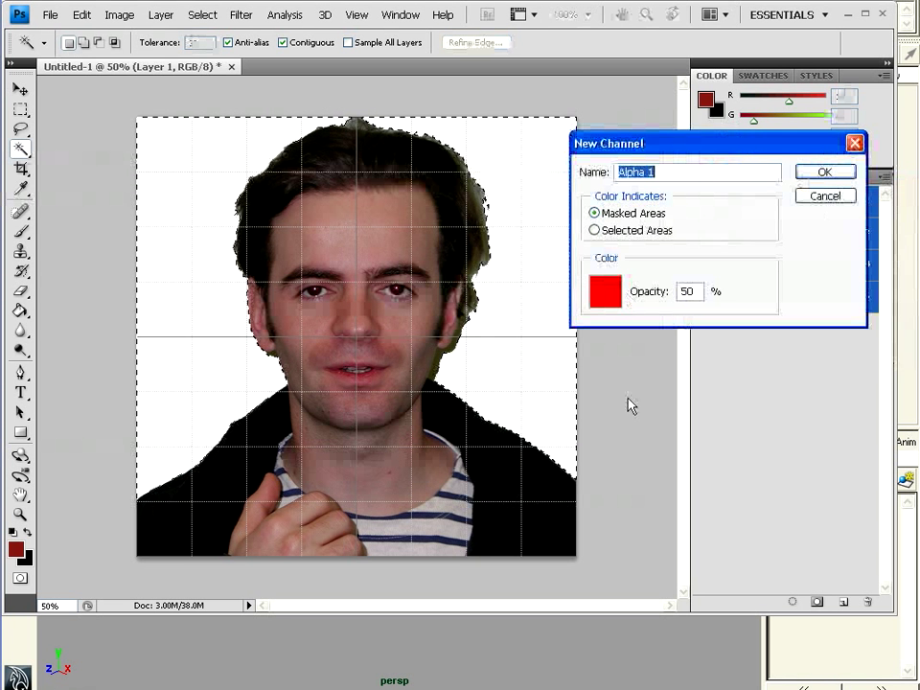
click(818, 172)
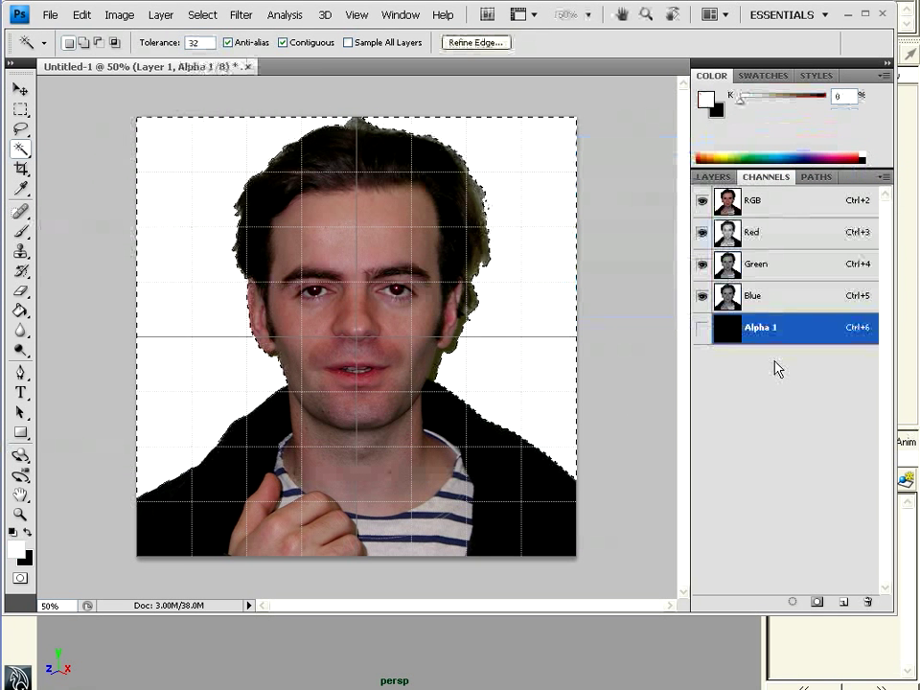
Fill the selection white in Alpha 1, deselect, and invert the channel
click(703, 330)
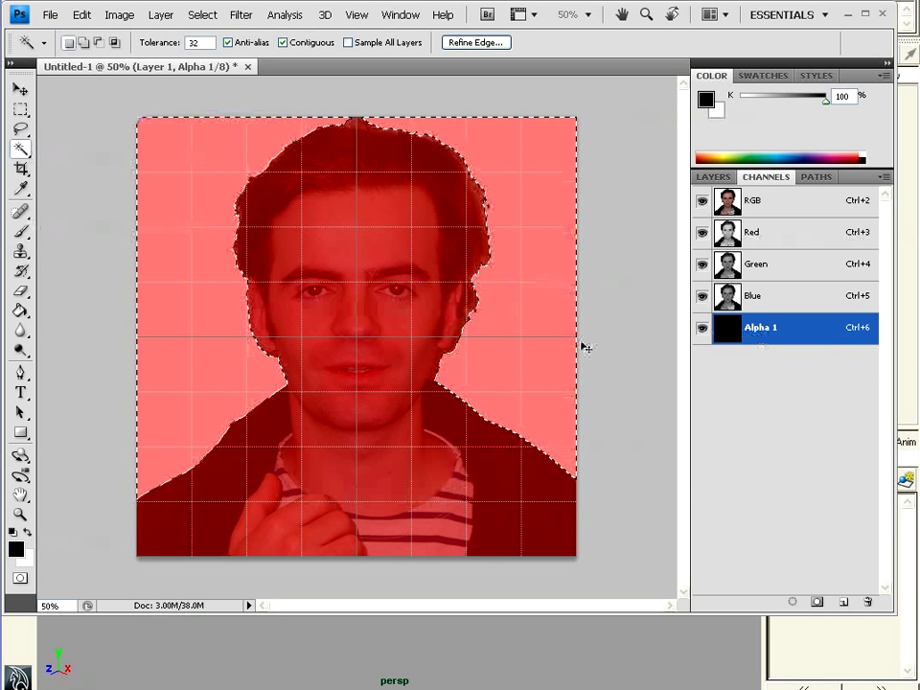
key(Delete)
key(ctrl+d)
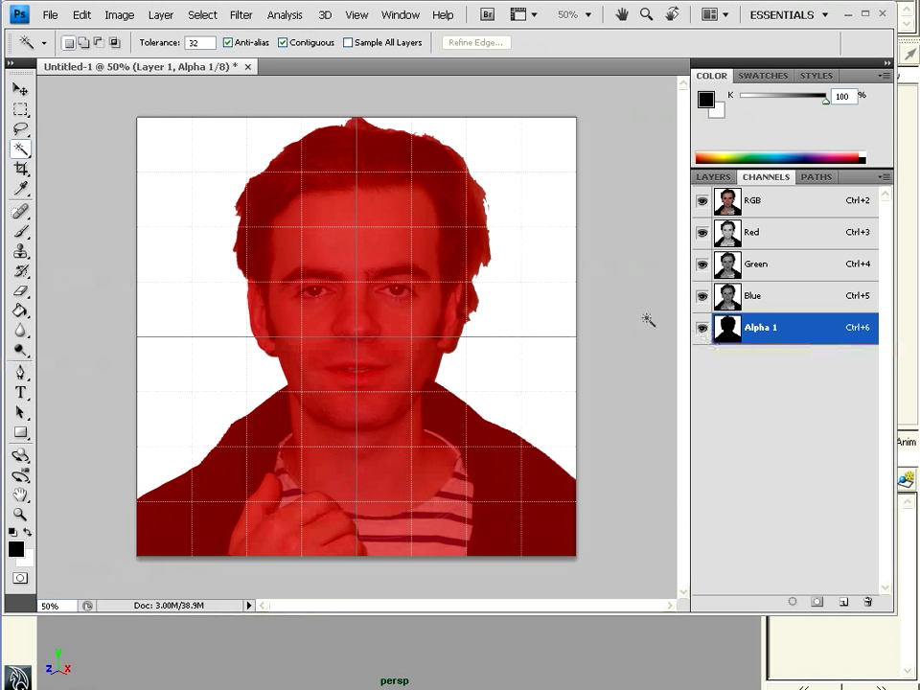
key(ctrl+i)
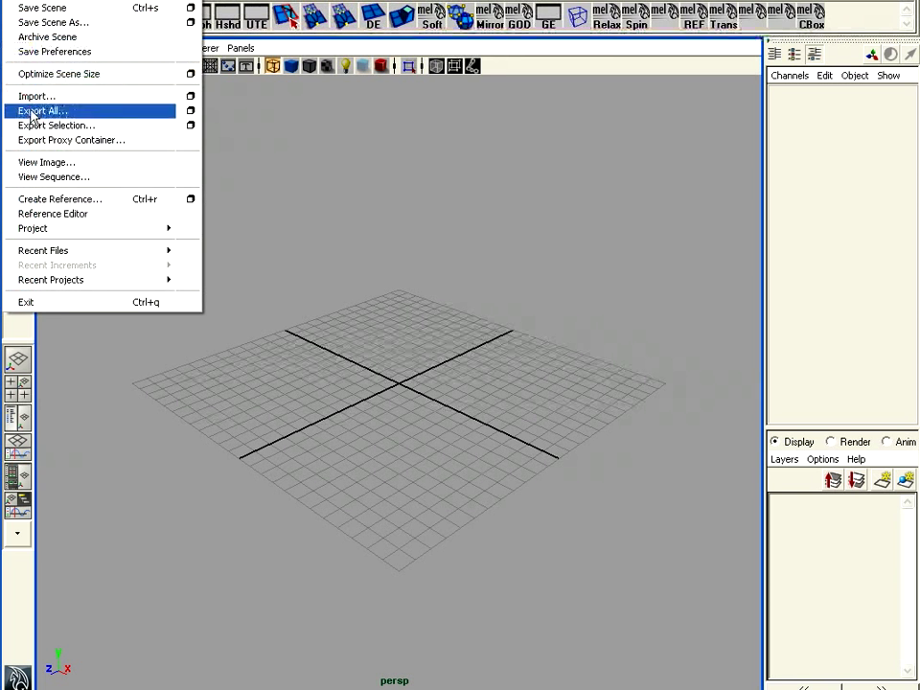
In Save As, browse to maya/projects, the new project, then its sourceimages folder
click(590, 1)
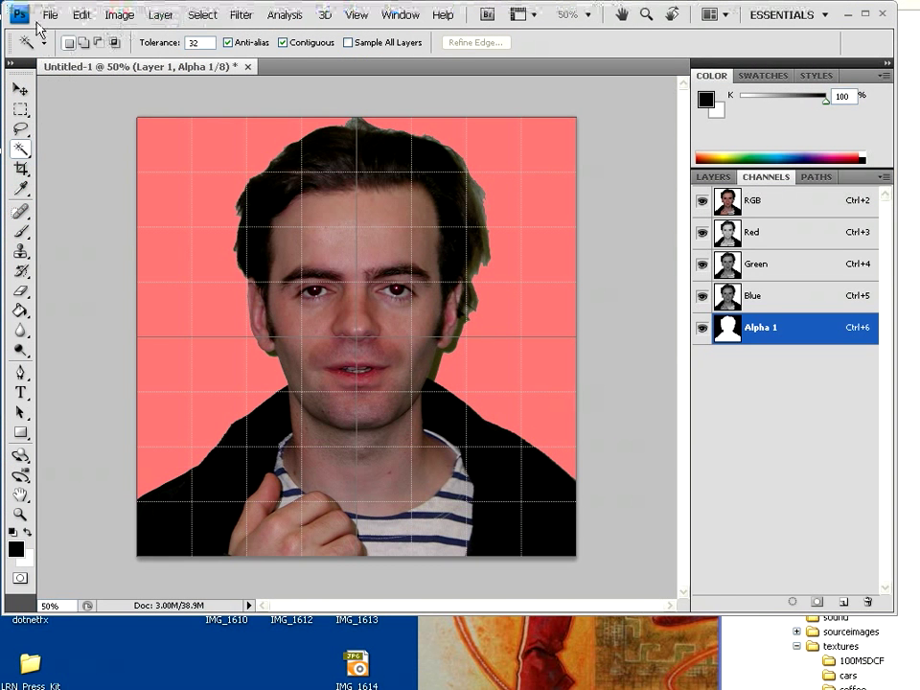
click(46, 15)
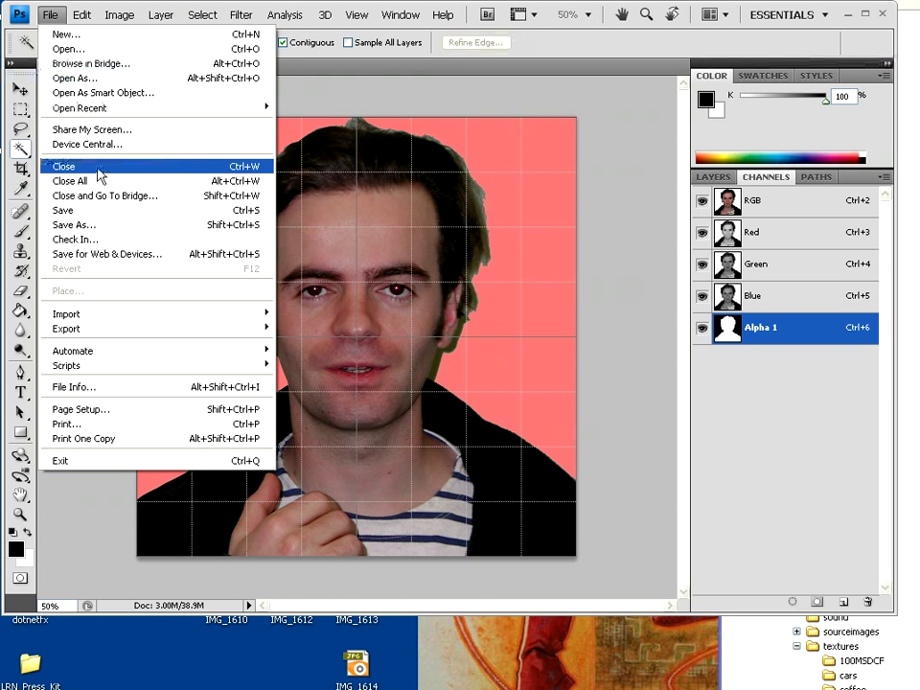
click(114, 225)
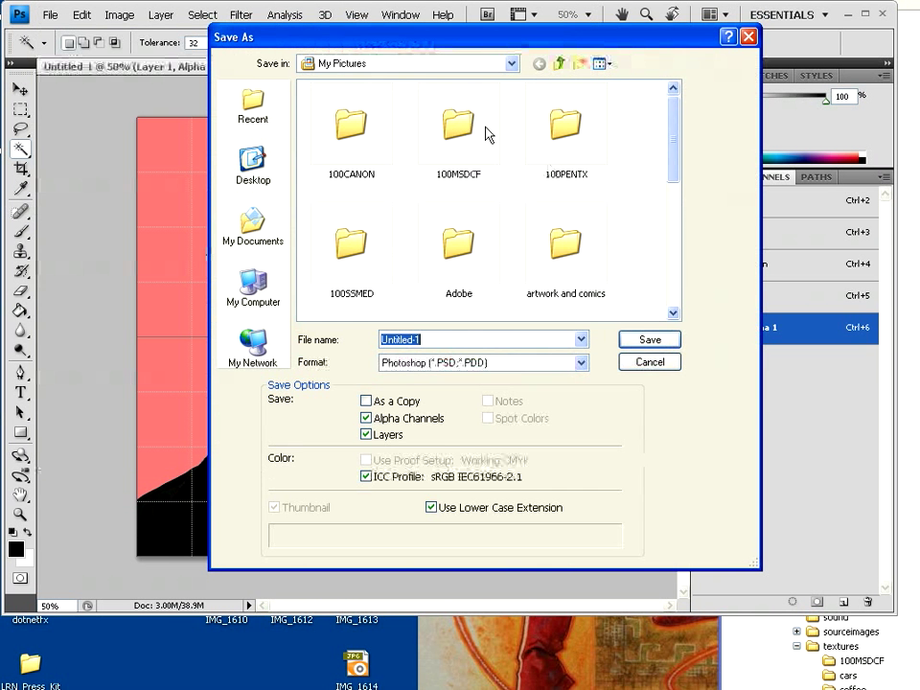
click(560, 64)
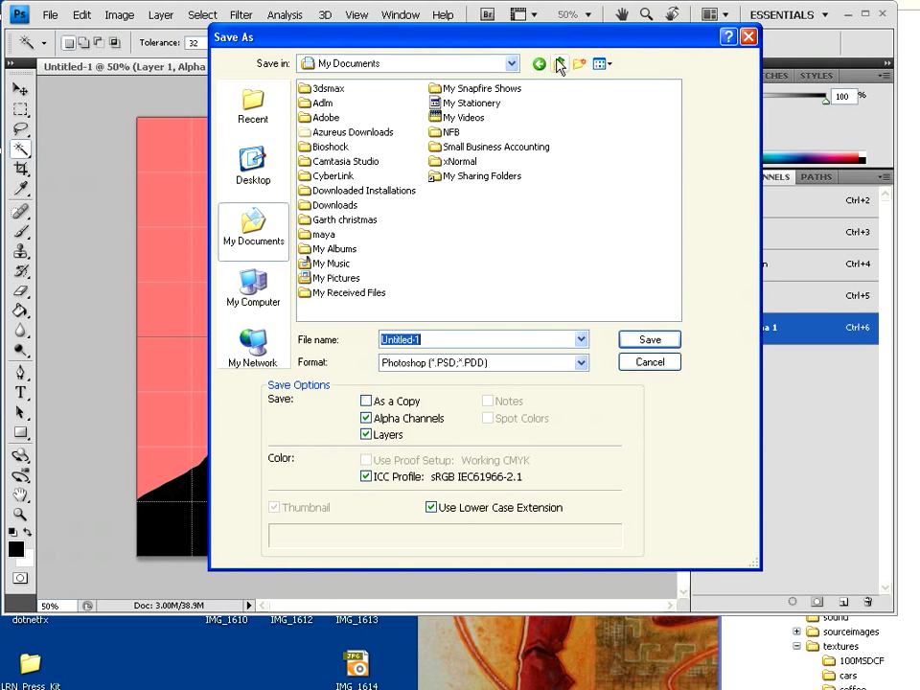
double_click(326, 234)
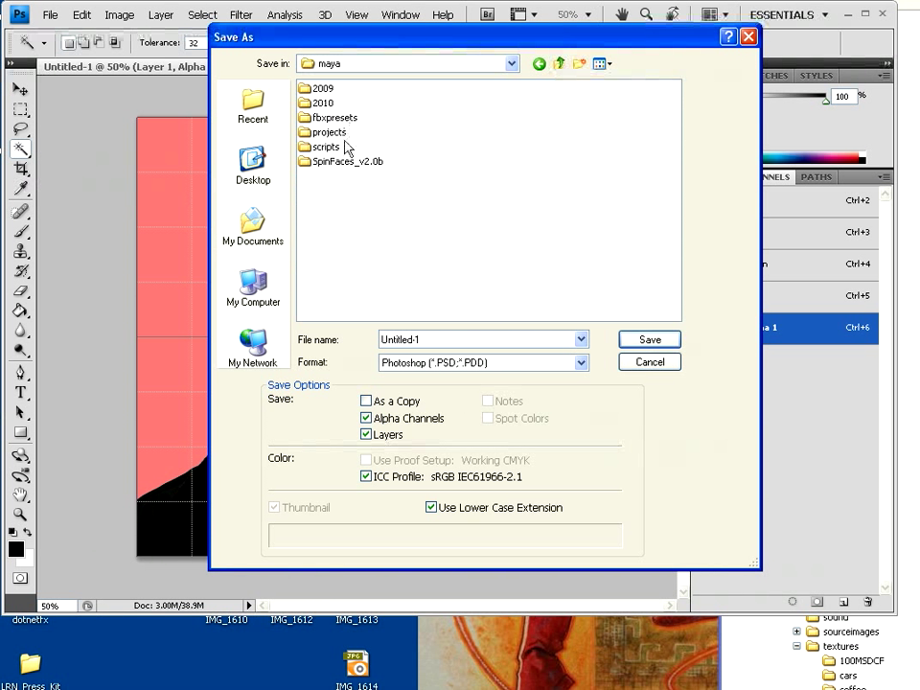
double_click(331, 135)
click(409, 147)
double_click(408, 147)
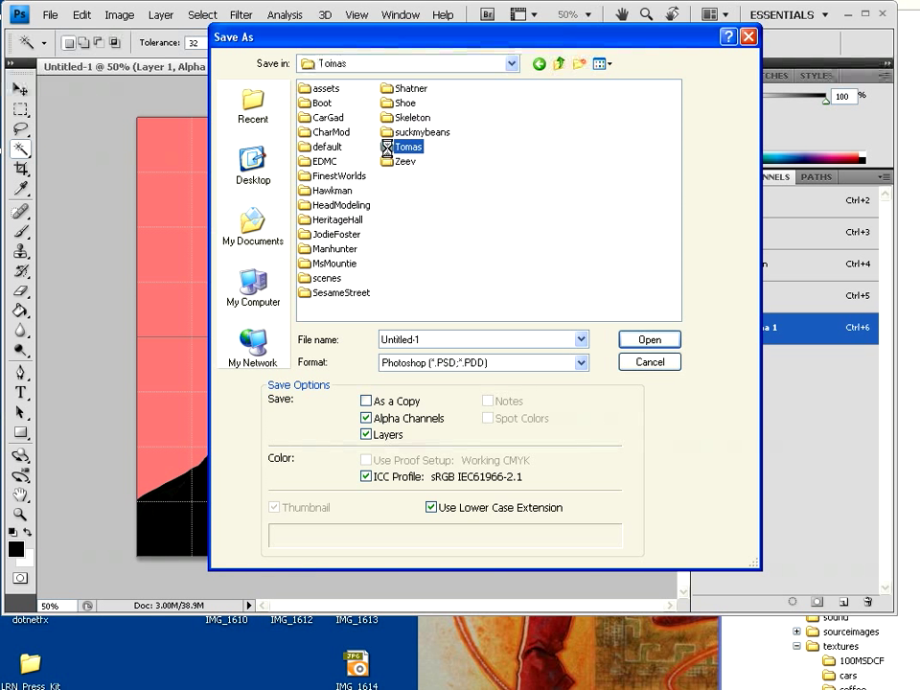
double_click(417, 146)
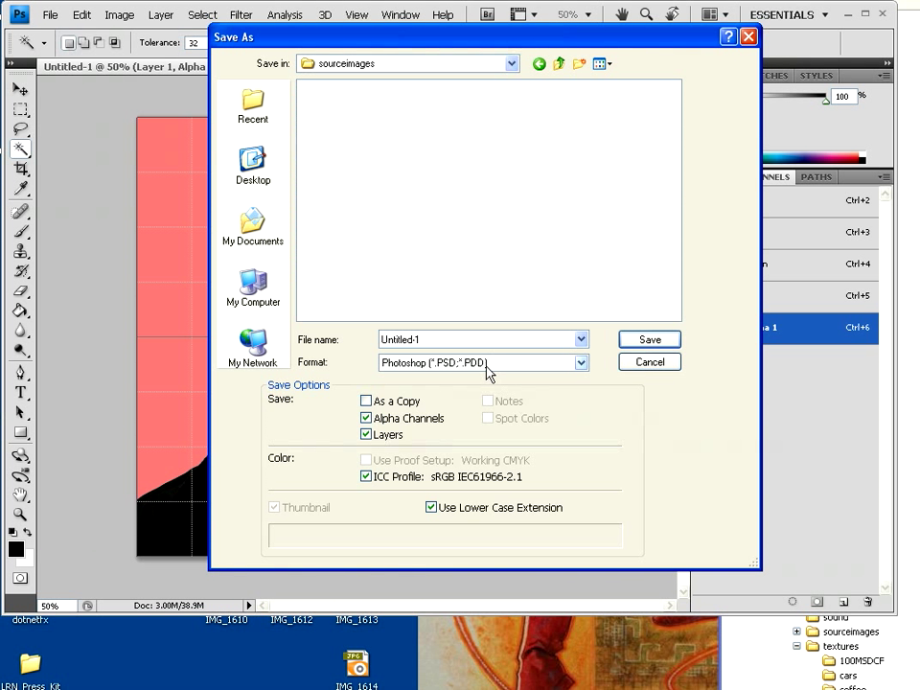
Save the image as TomasFront.tga in Targa format at 32 bits/pixel
click(455, 337)
text(T)
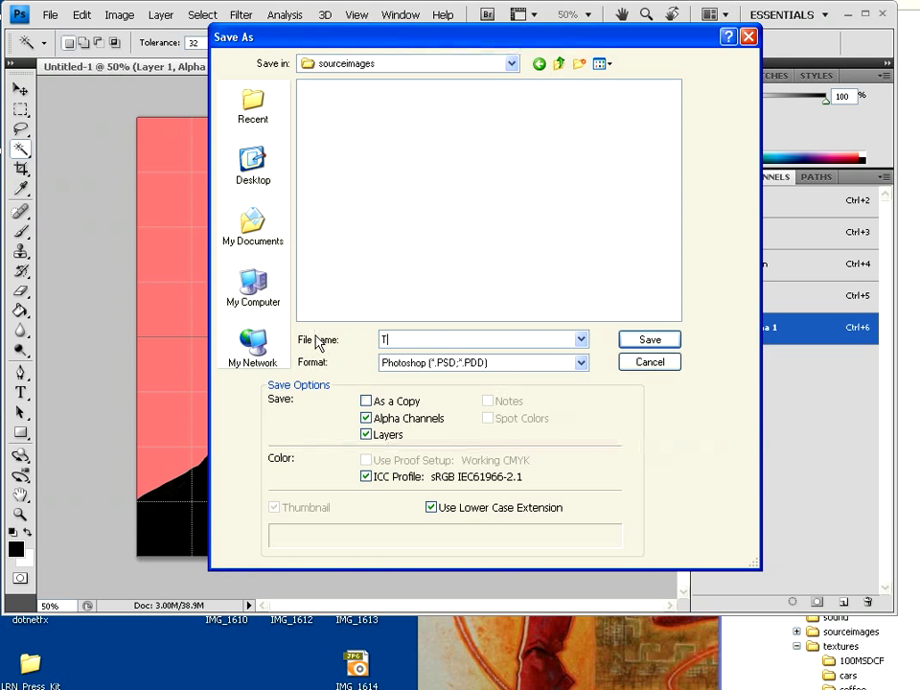
text(omasFiont)
click(581, 363)
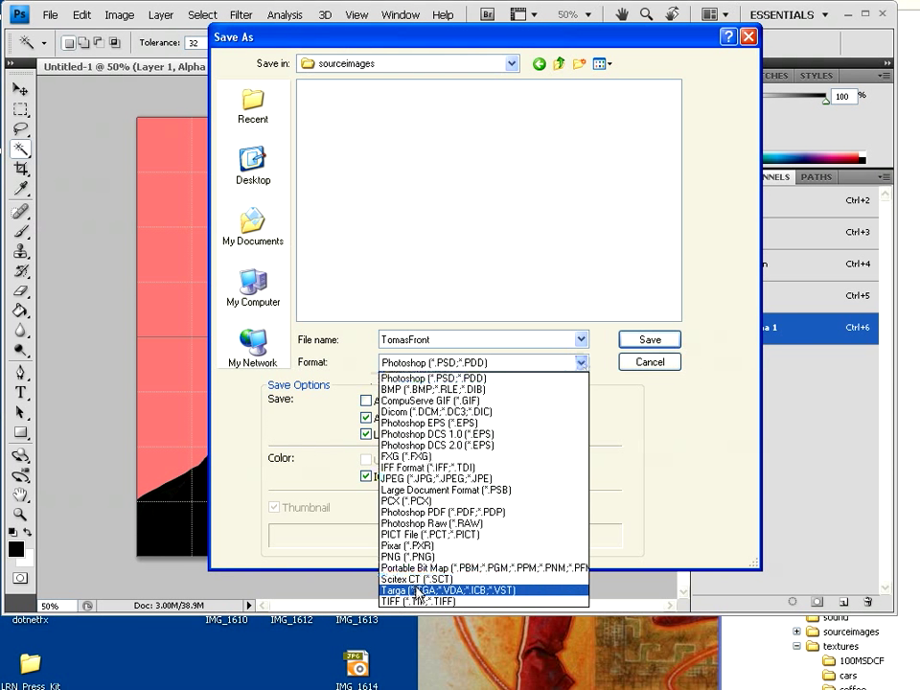
click(418, 591)
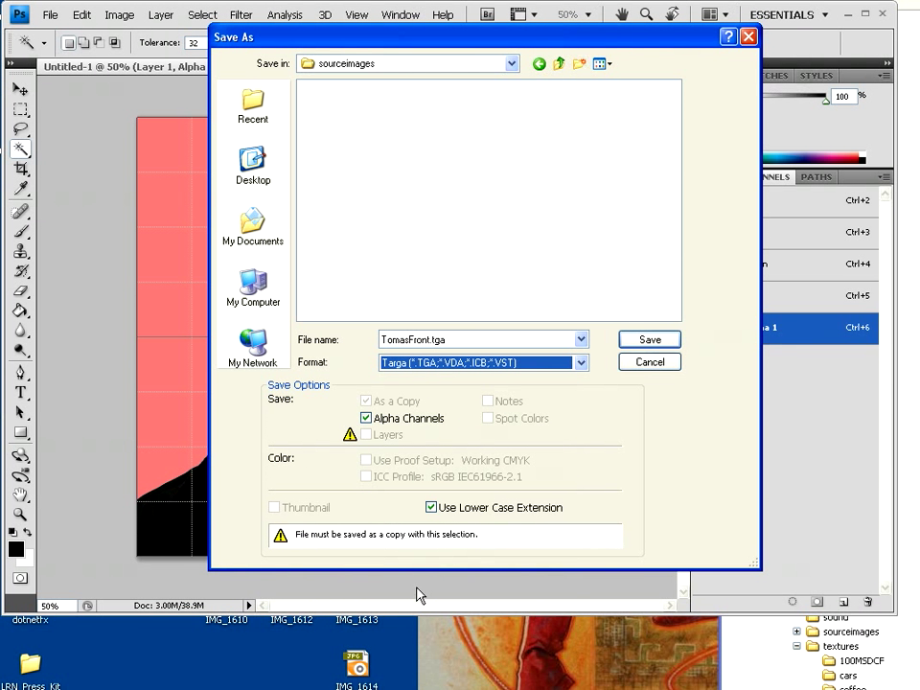
click(642, 343)
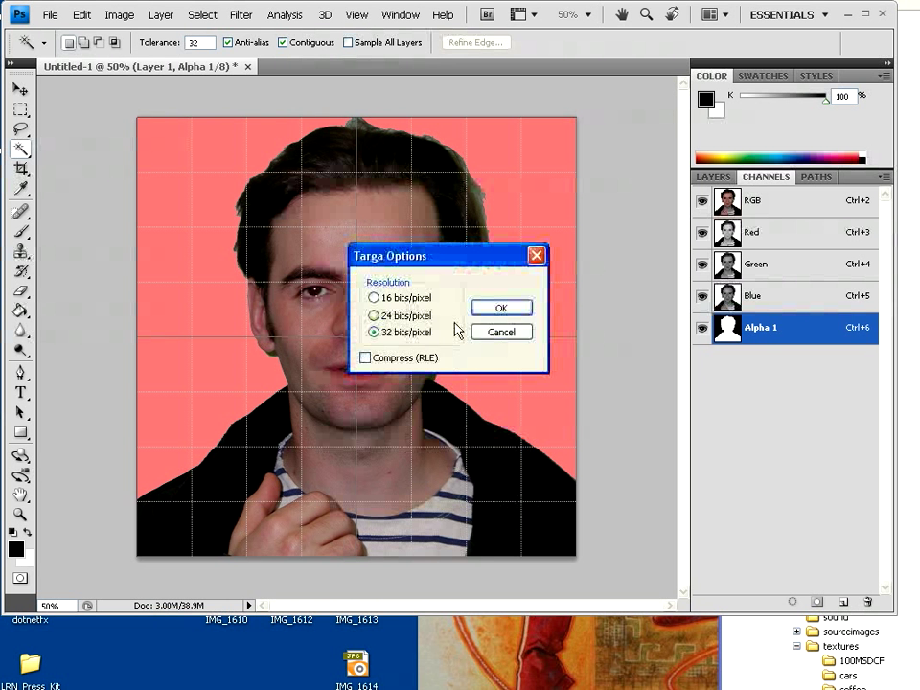
click(493, 314)
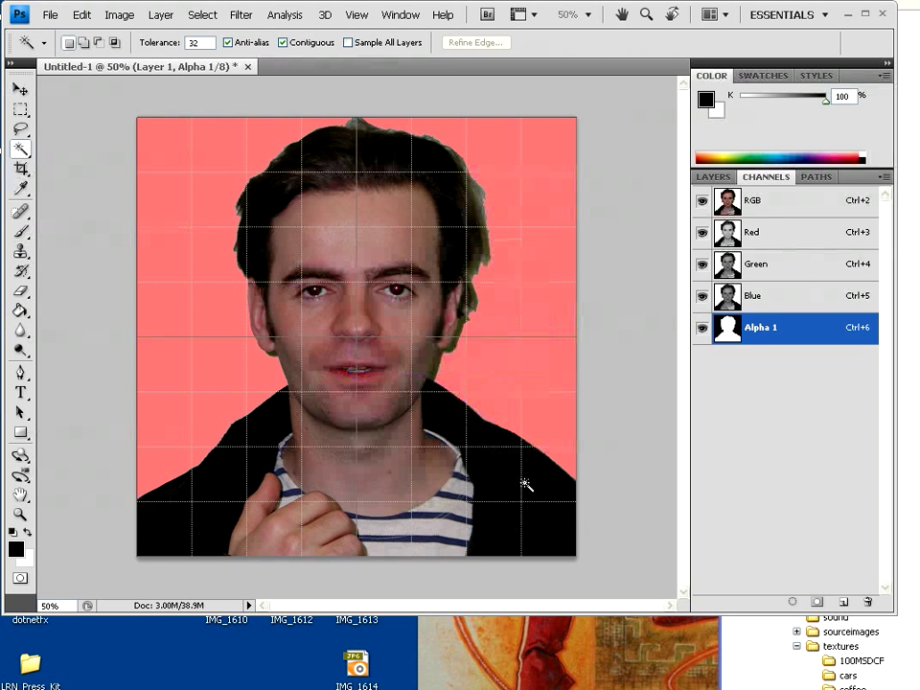